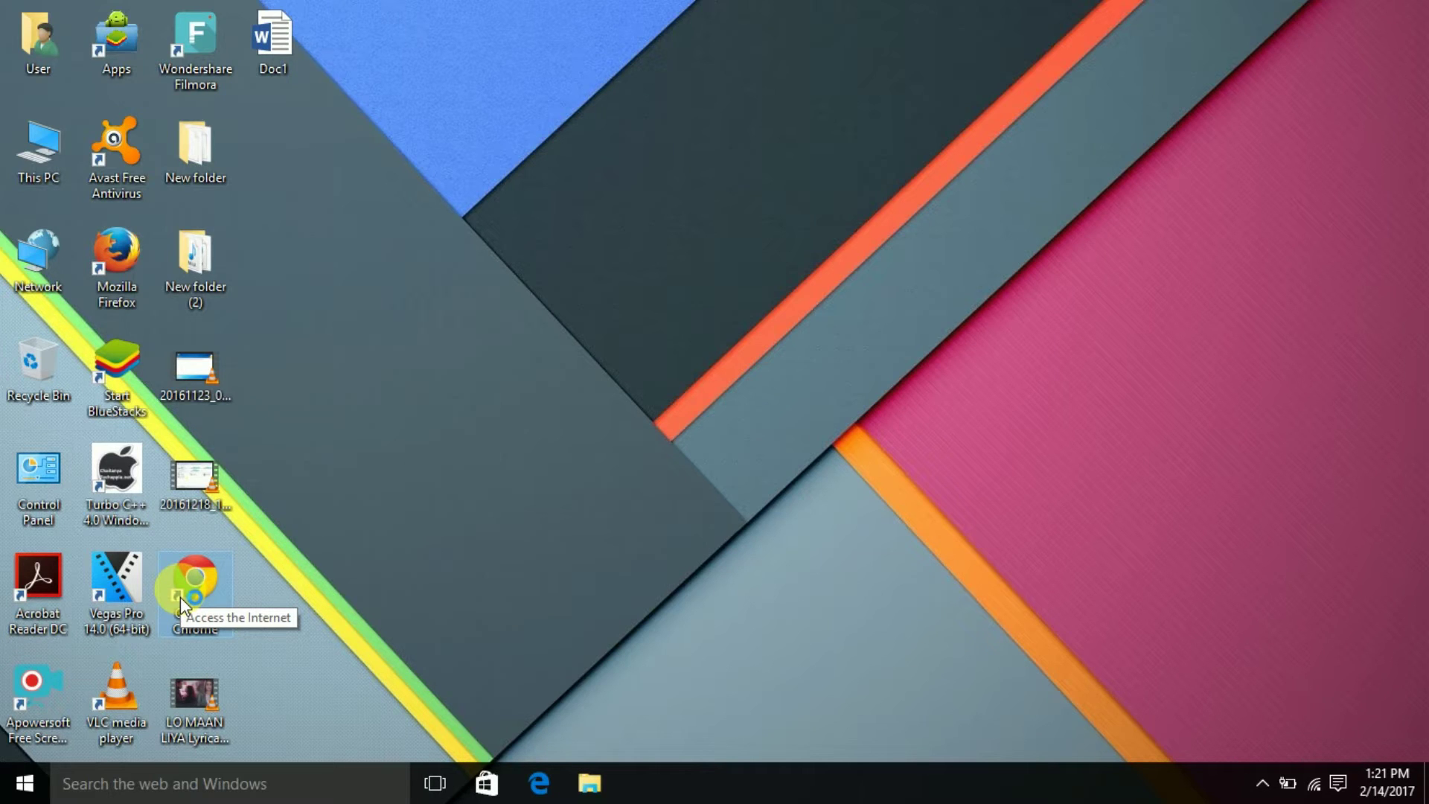
Launch Google Chrome and load the JioFi router page at jiofi.local.html/
double_click(181, 588)
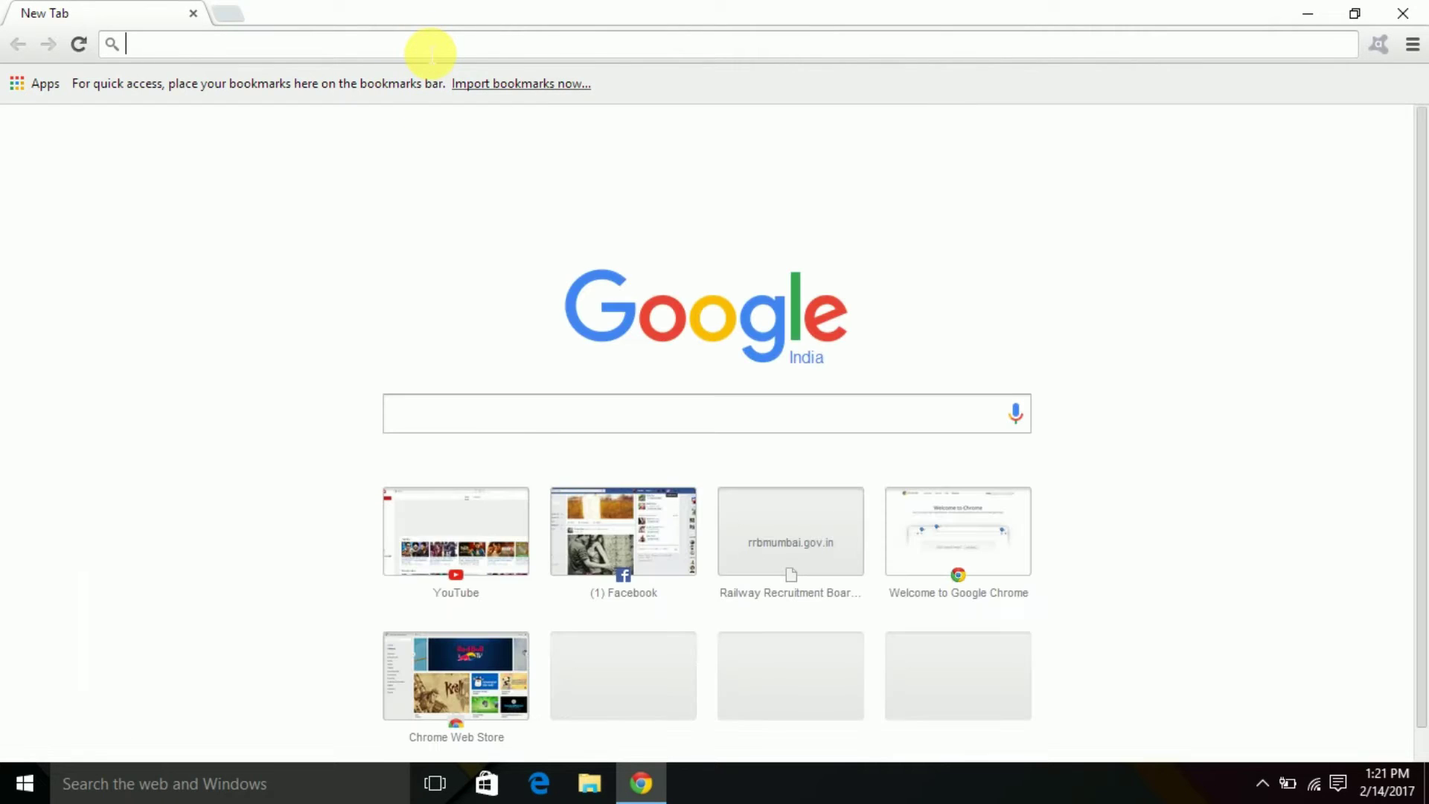
type("jiofi")
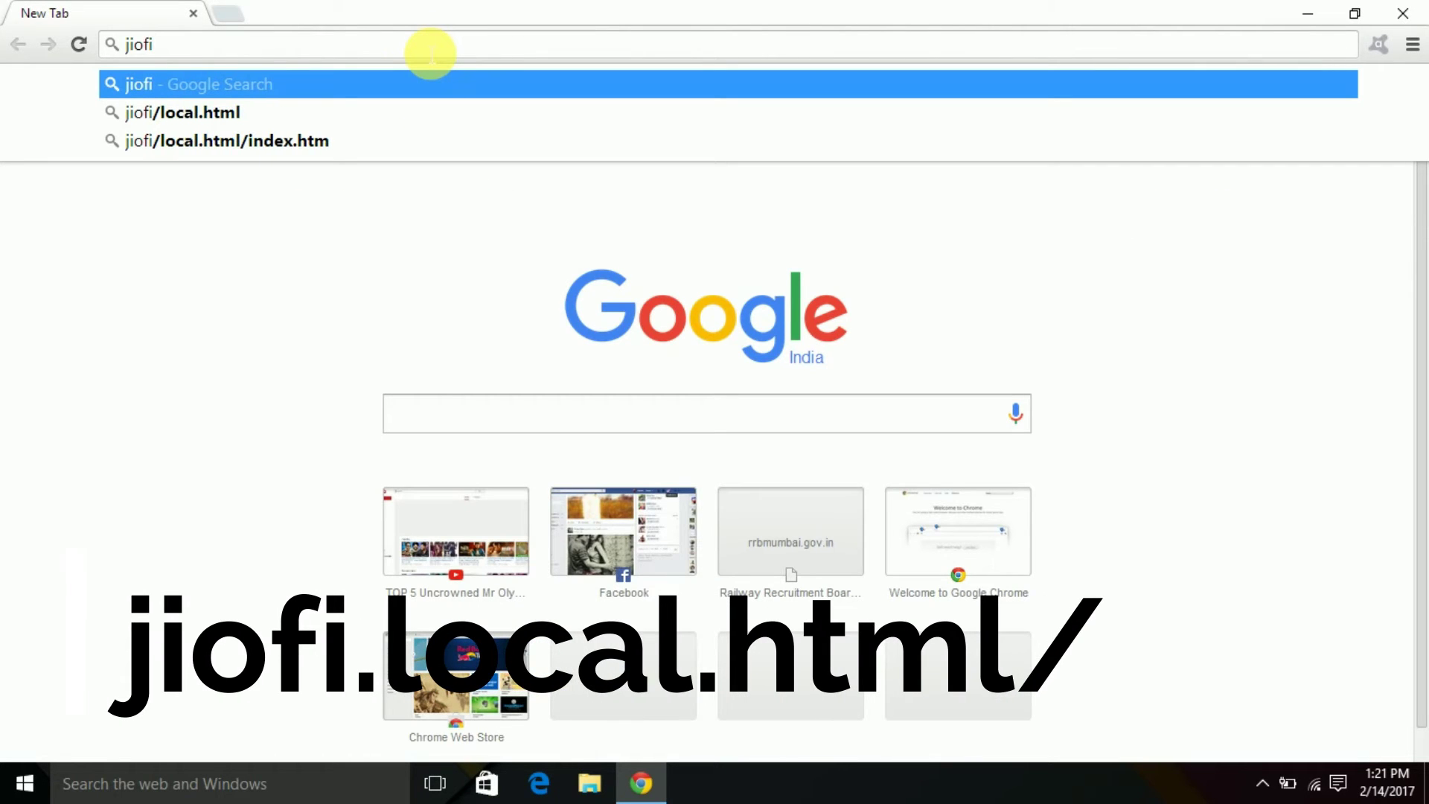
type(".loca")
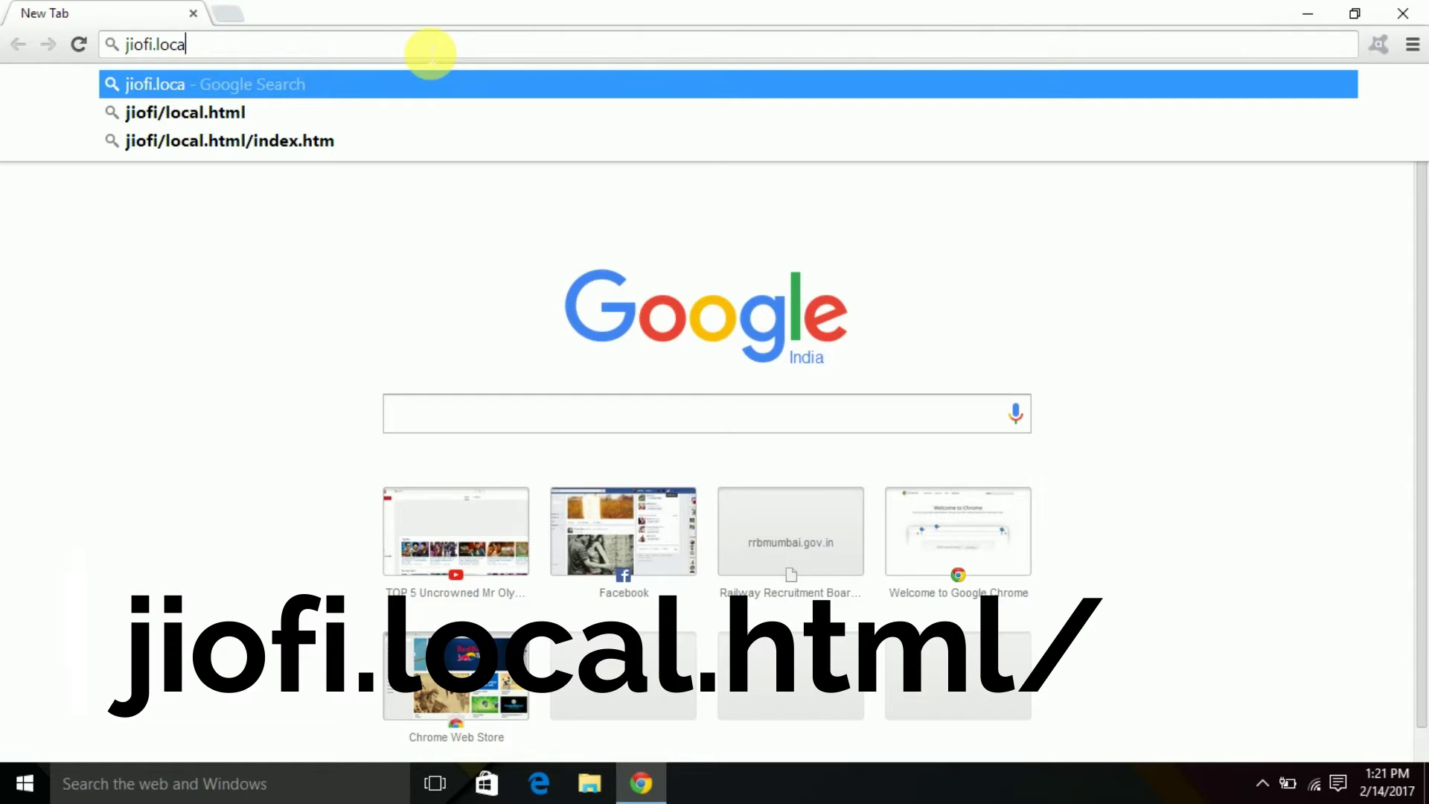
type("l.ht")
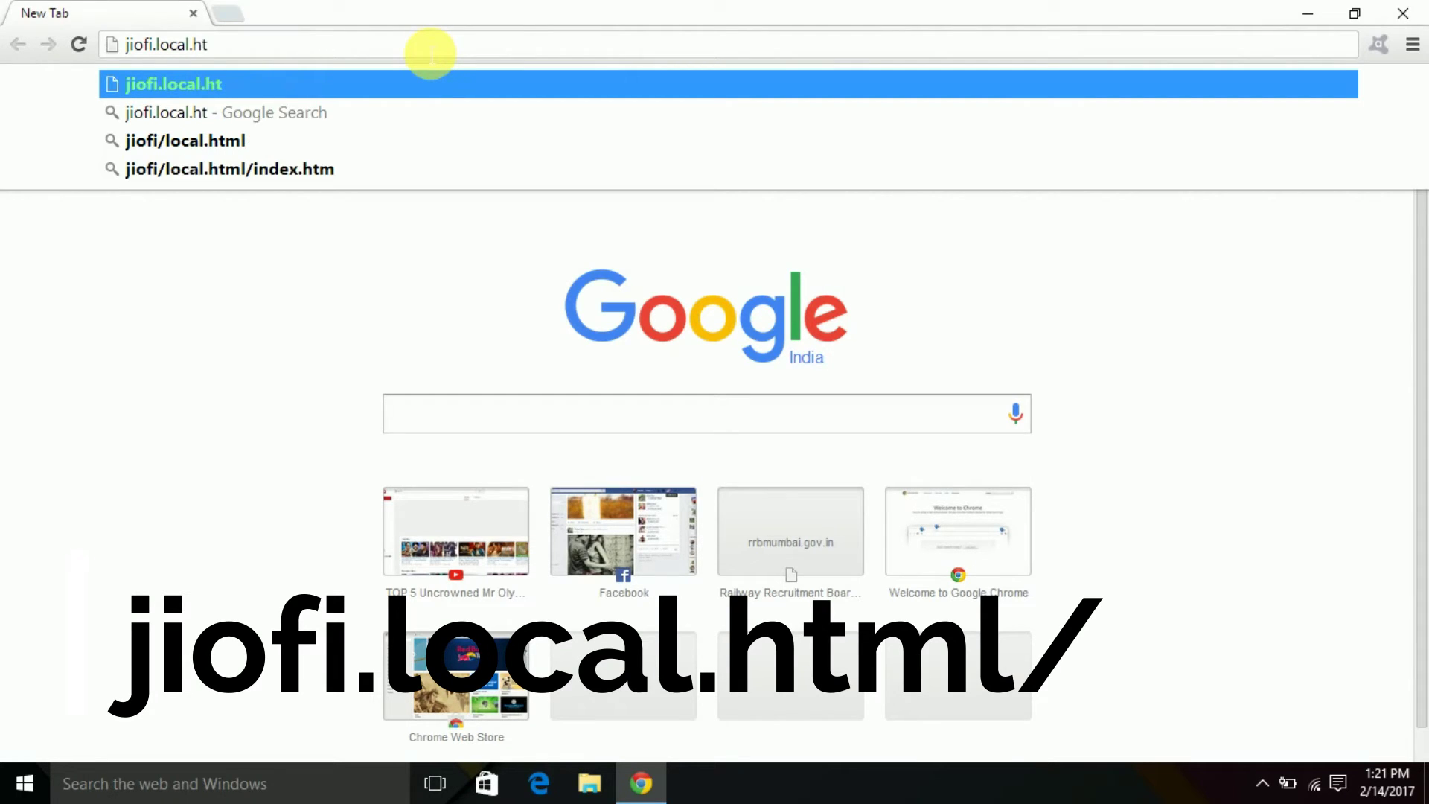
type("ml/")
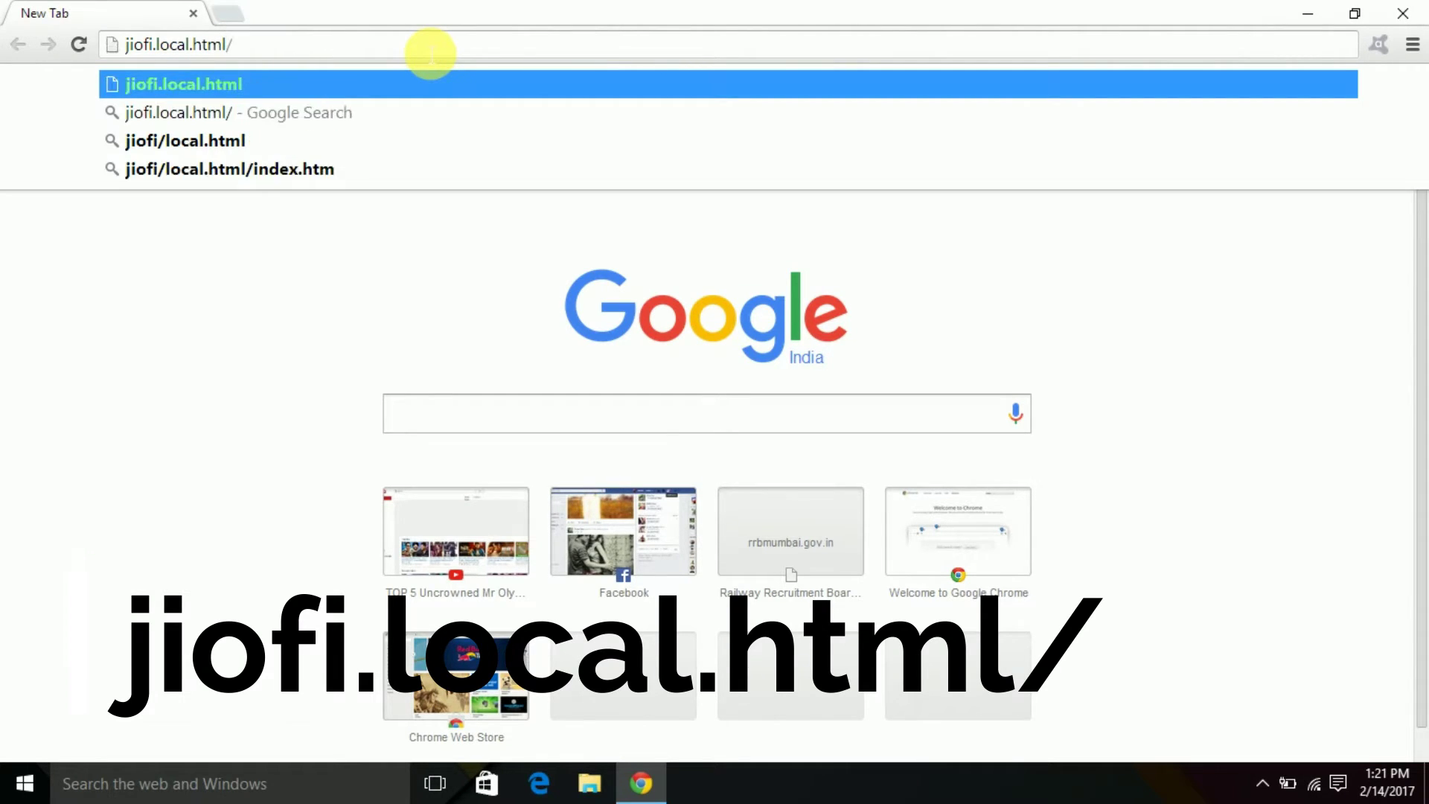
key("Return")
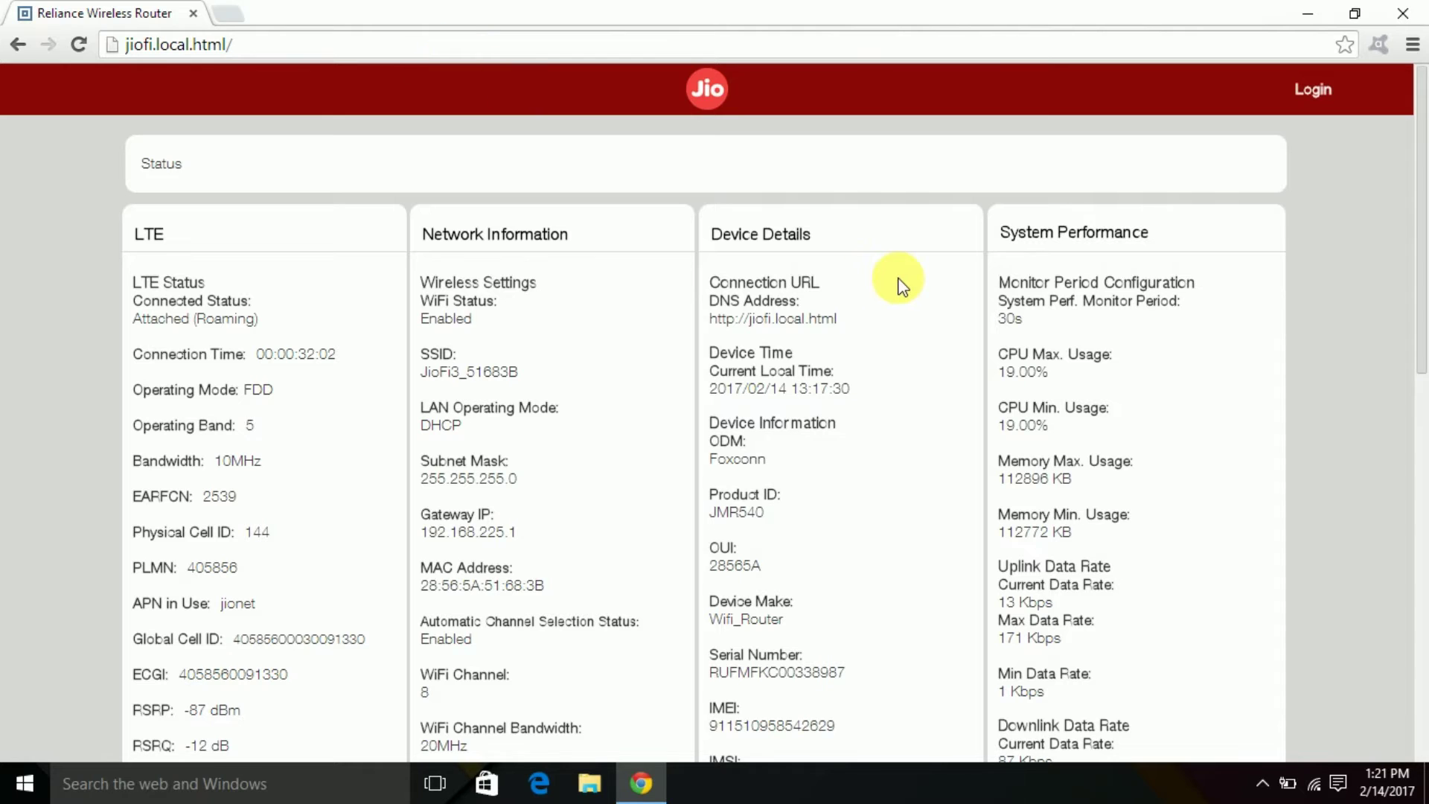
mouse_move(1422, 365)
left_mouse_down()
mouse_move(1422, 659)
mouse_move(1424, 354)
left_mouse_up()
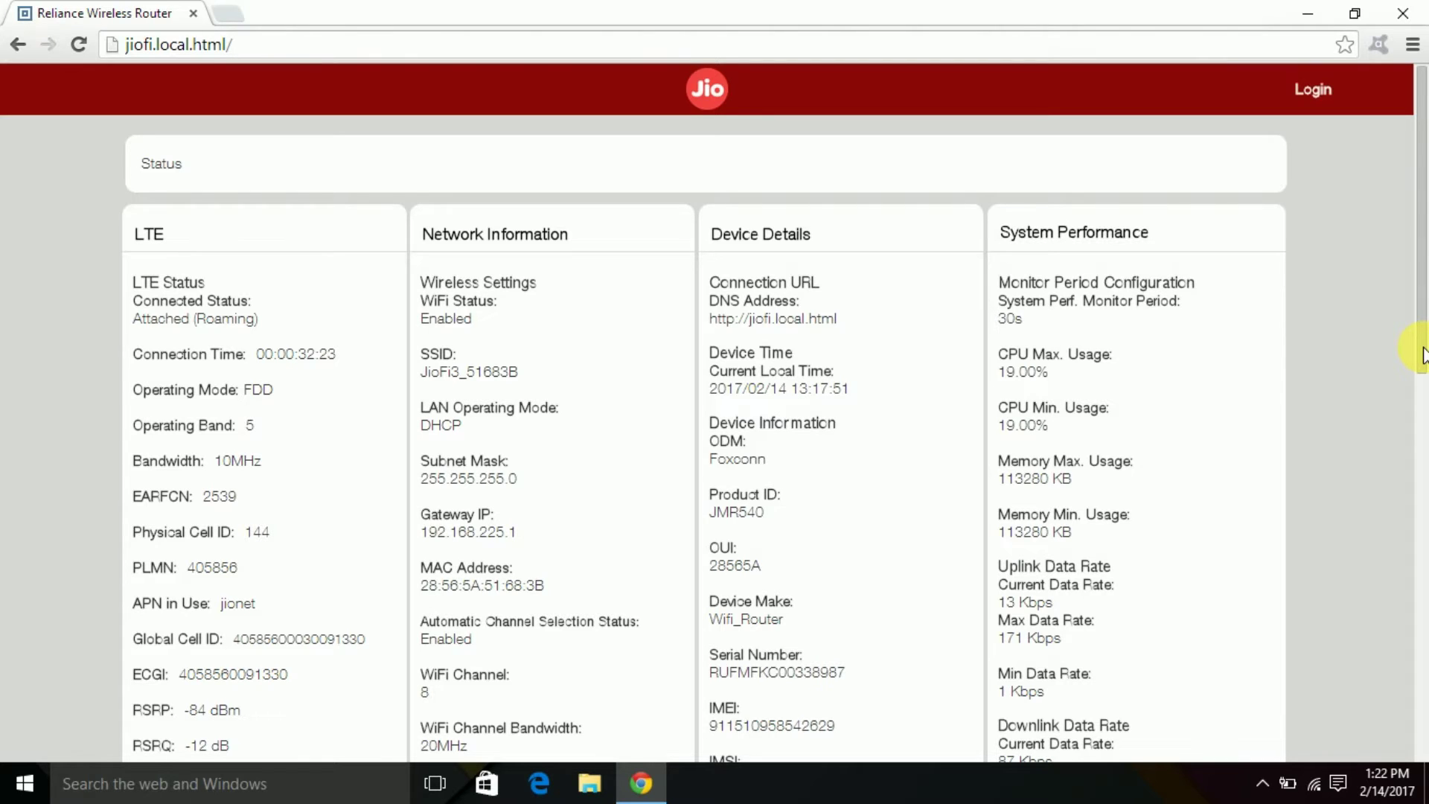
left_click_drag(1423, 354, 1423, 287)
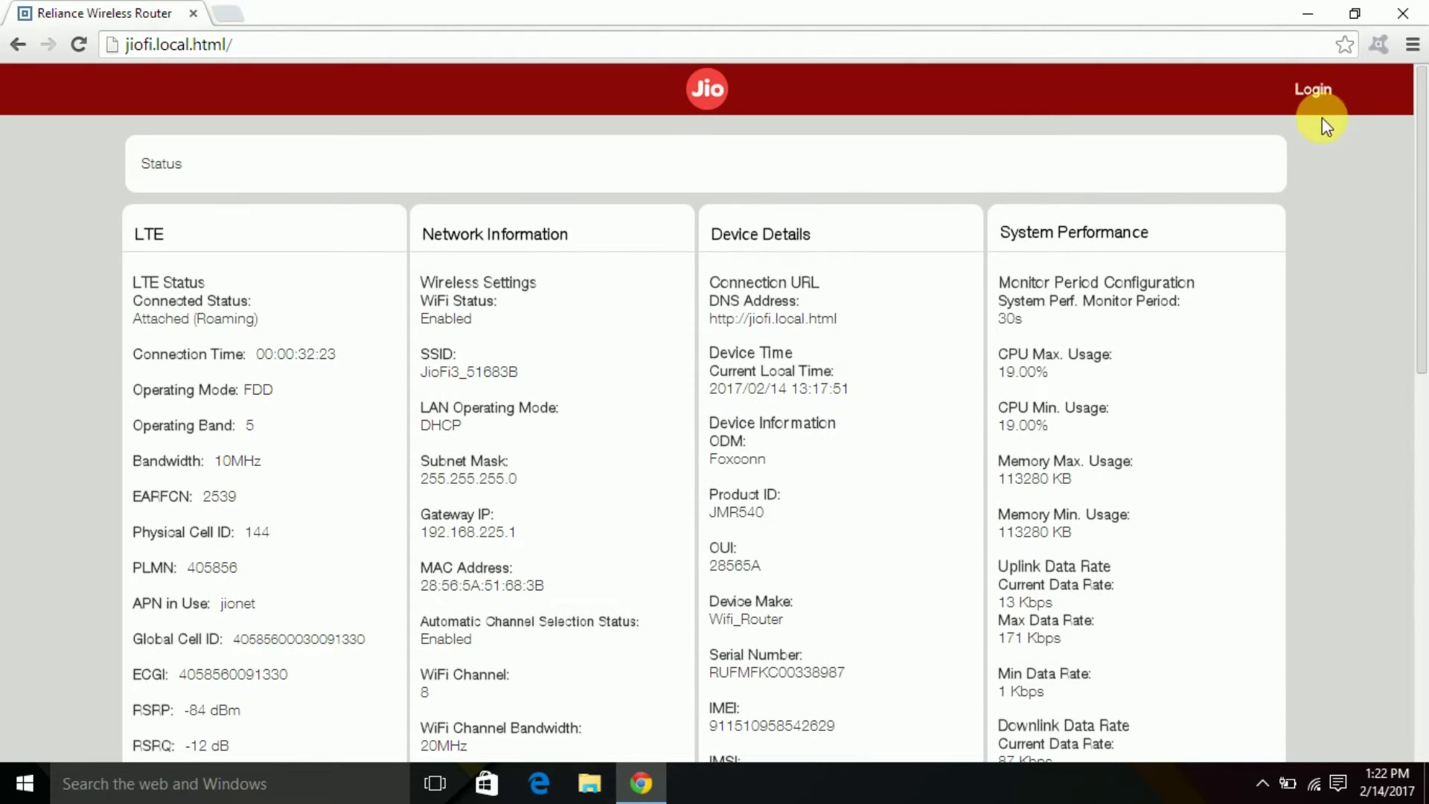
left_click(1319, 95)
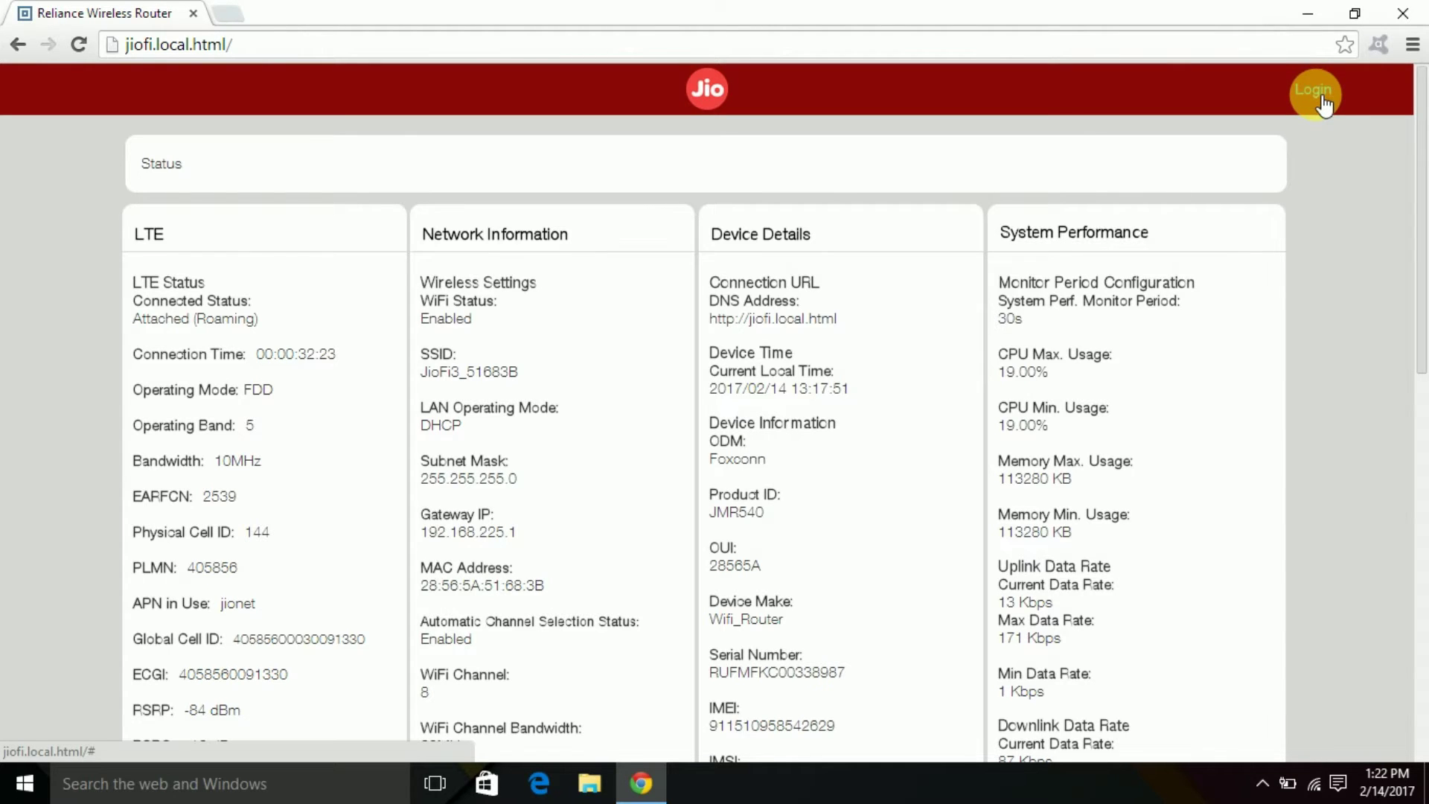
left_click(1340, 86)
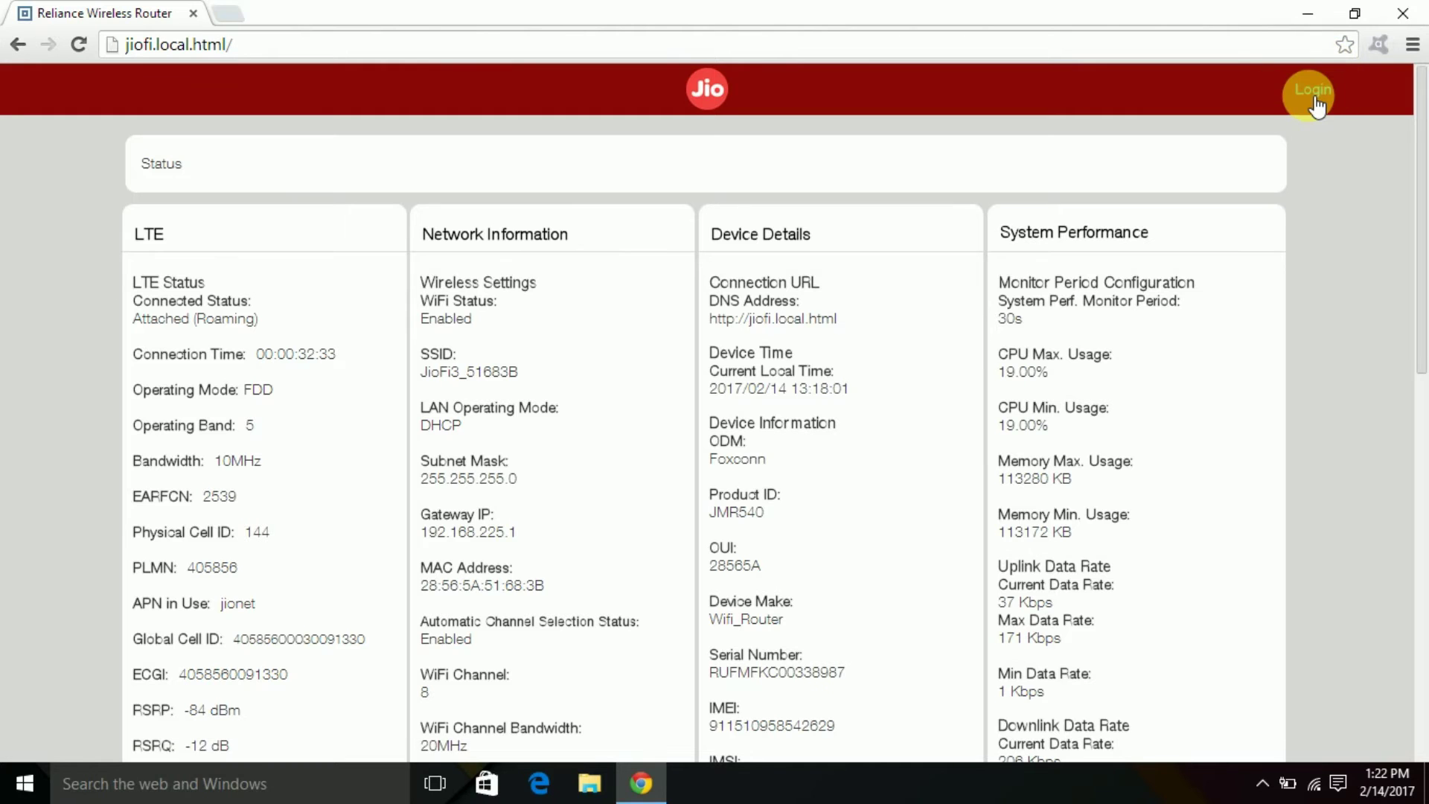
Log in with the admin user name and password, declining the change-credentials prompt
left_click(1313, 93)
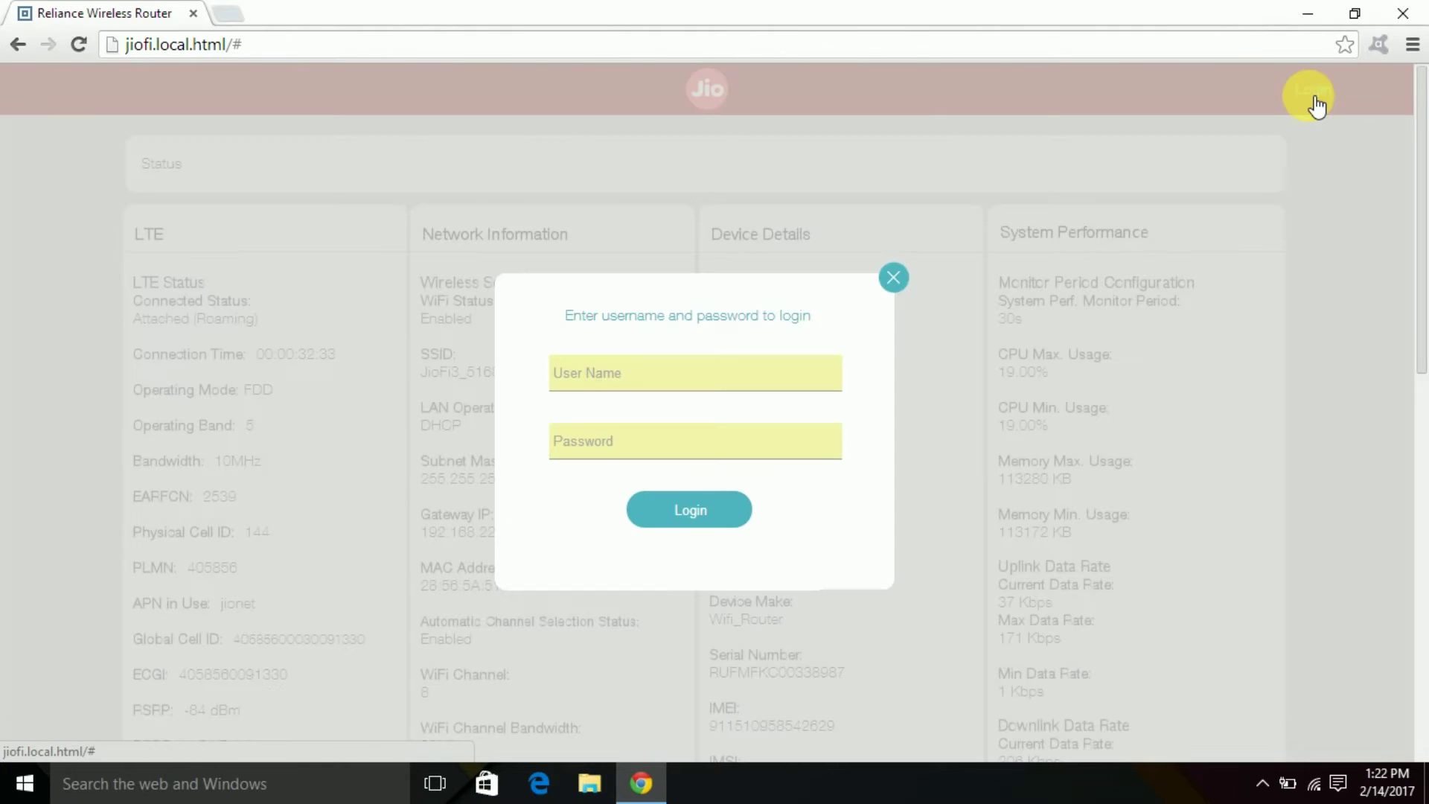
left_click(745, 384)
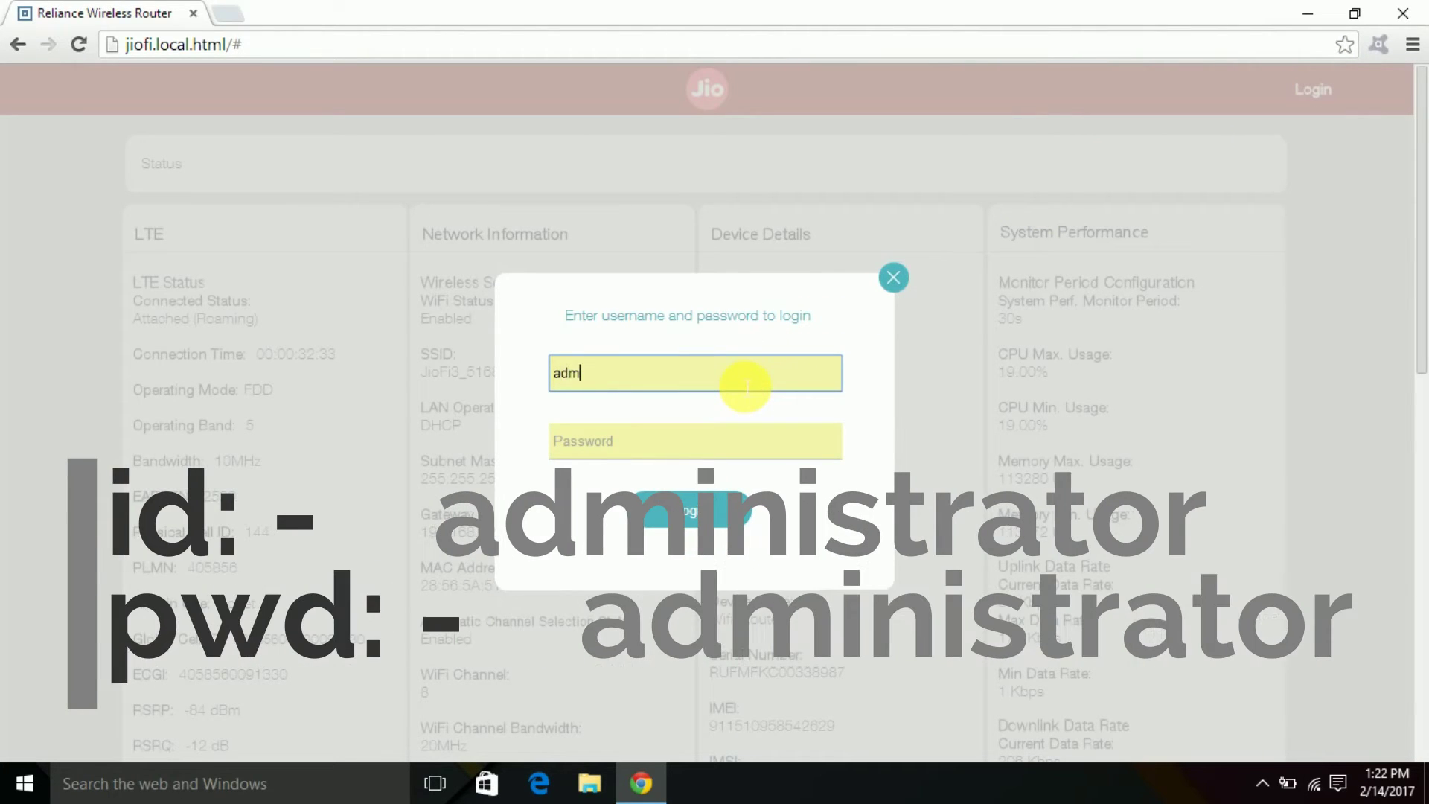
left_click(737, 447)
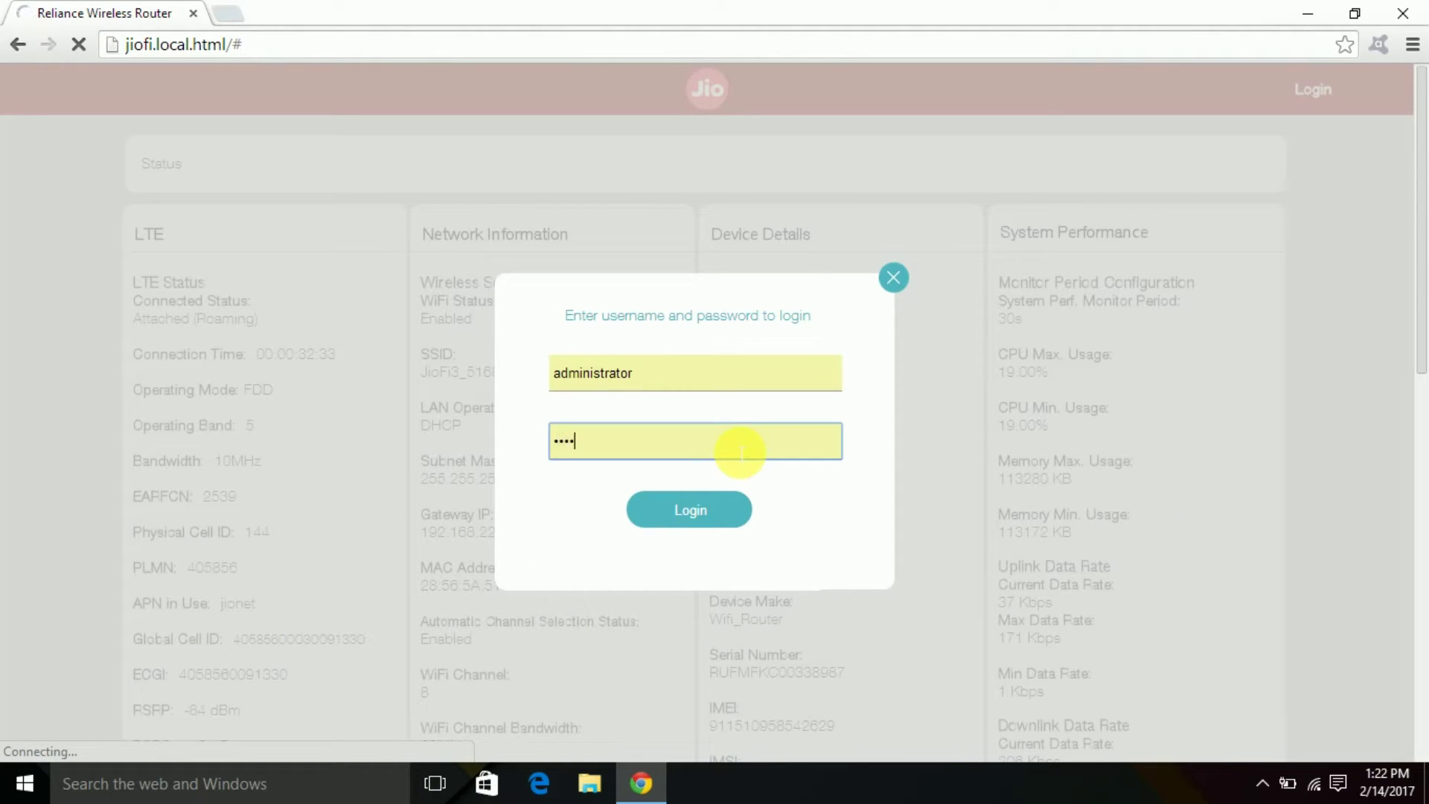
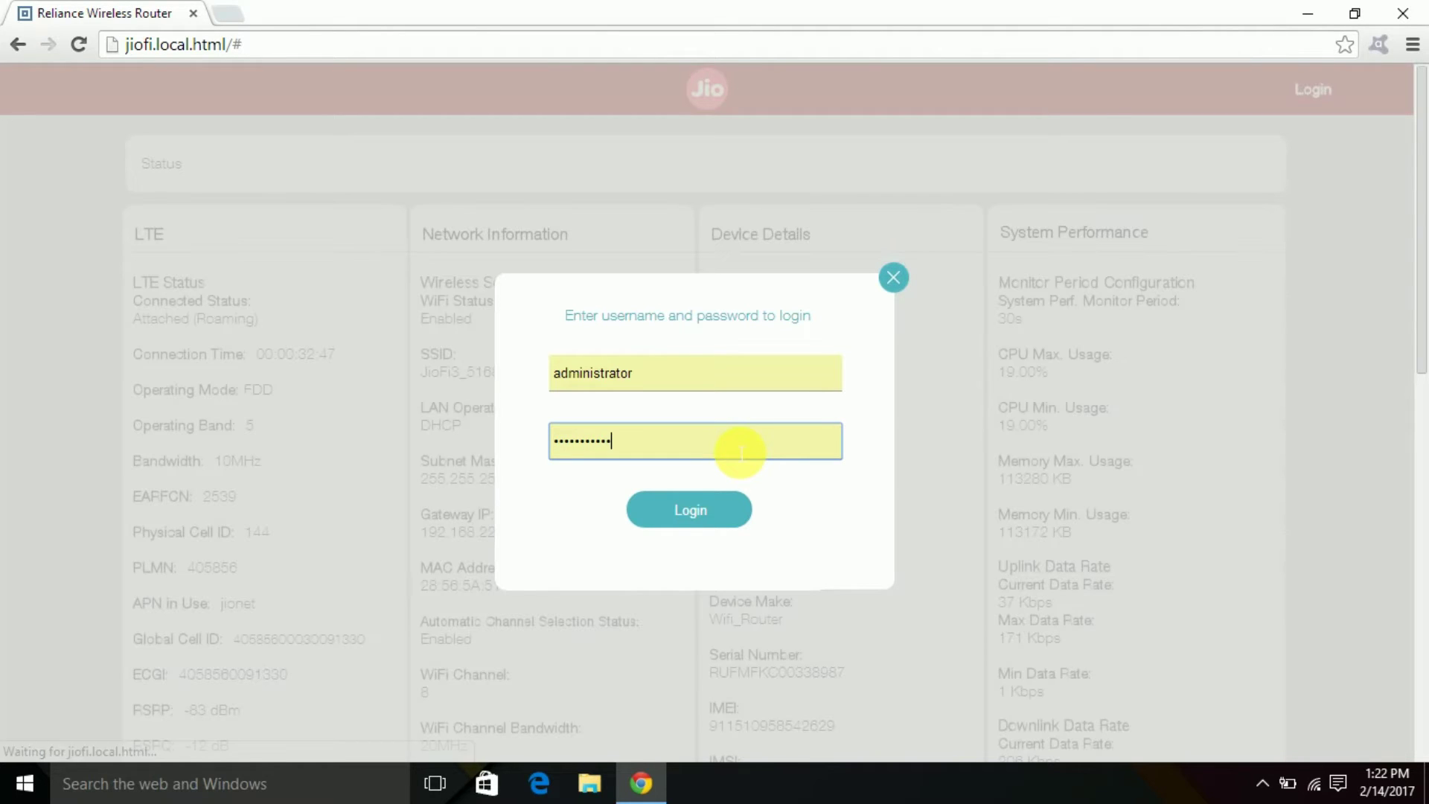
left_click(719, 512)
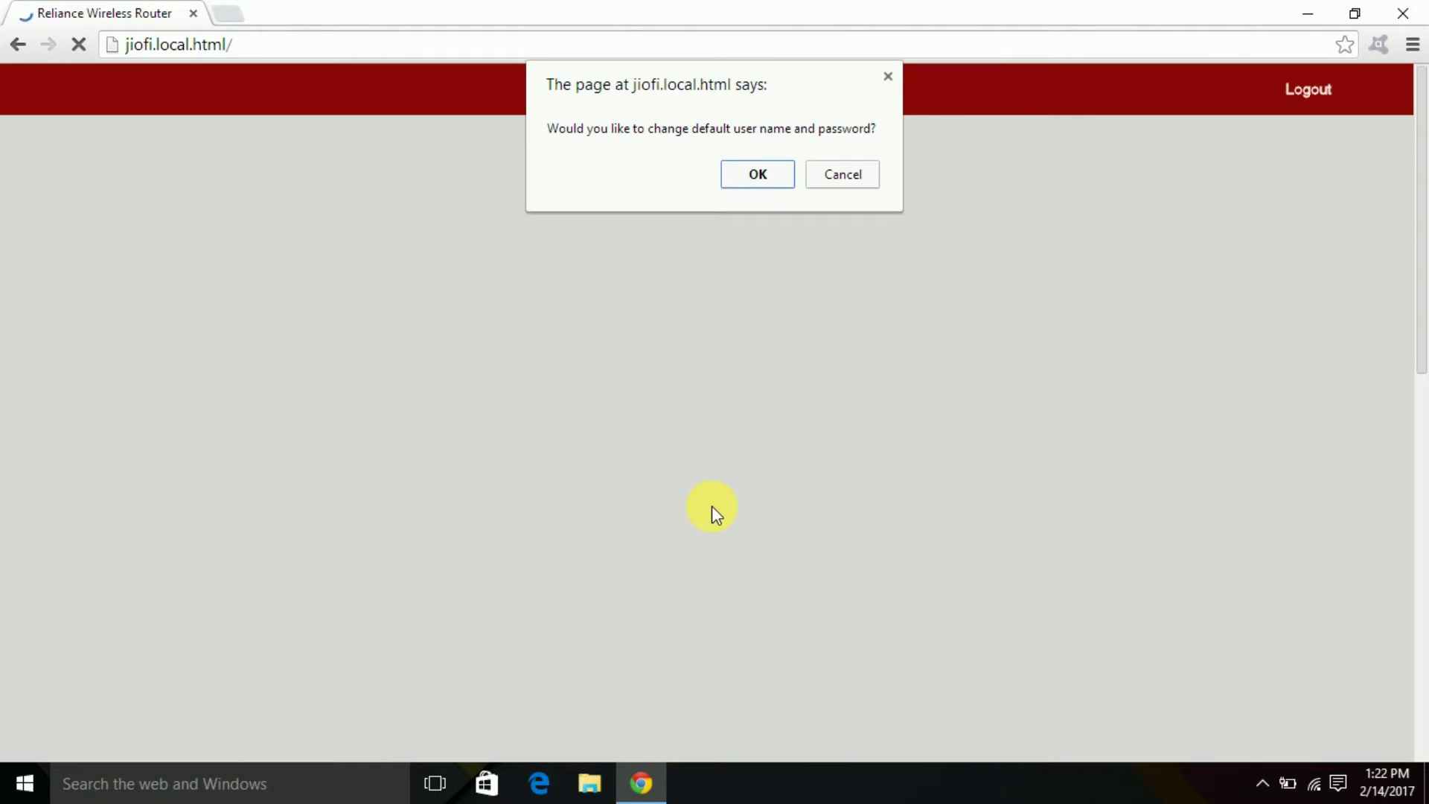
left_click(841, 178)
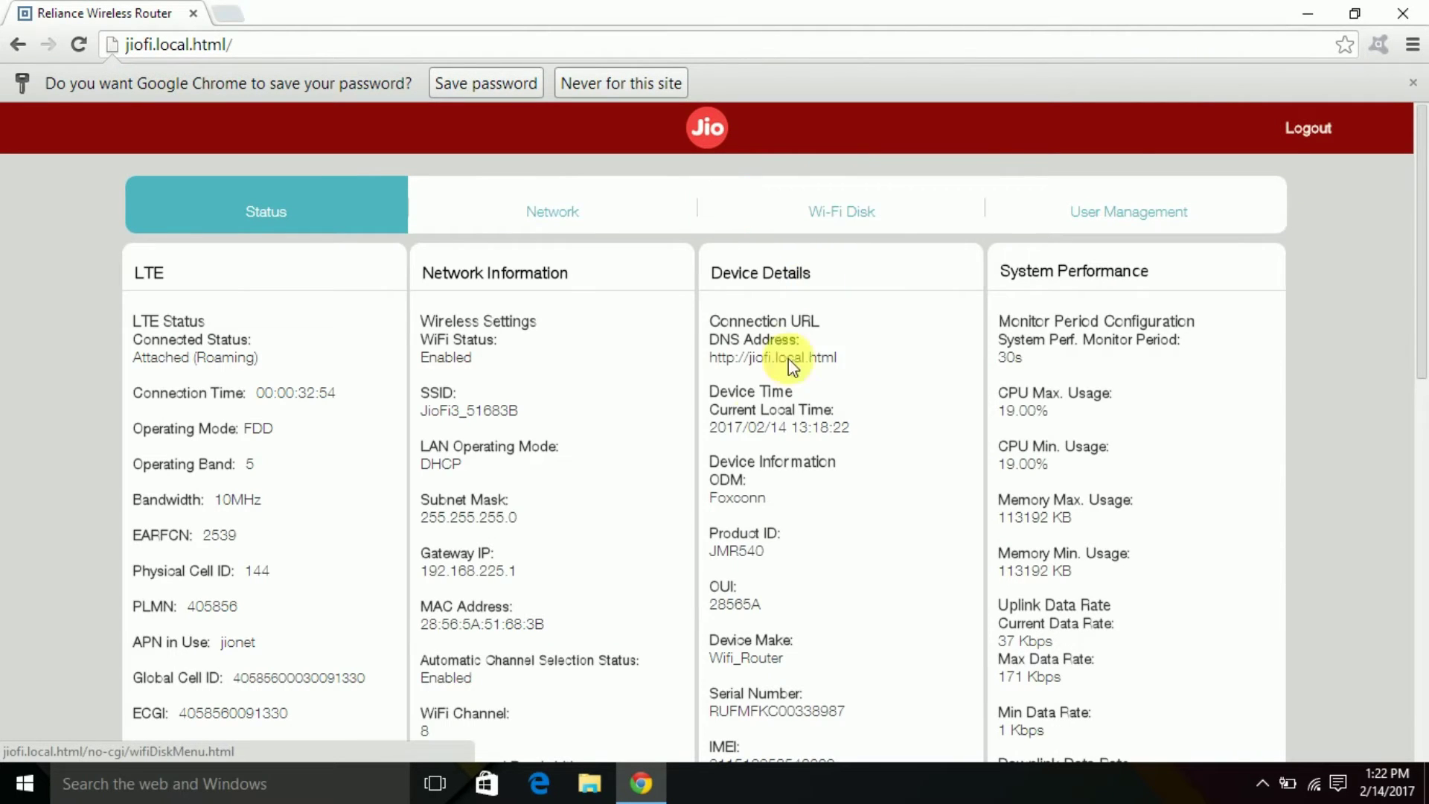
Go to User Management's Account Management form
mouse_move(1423, 275)
left_mouse_down()
mouse_move(1423, 605)
mouse_move(1423, 279)
left_mouse_up()
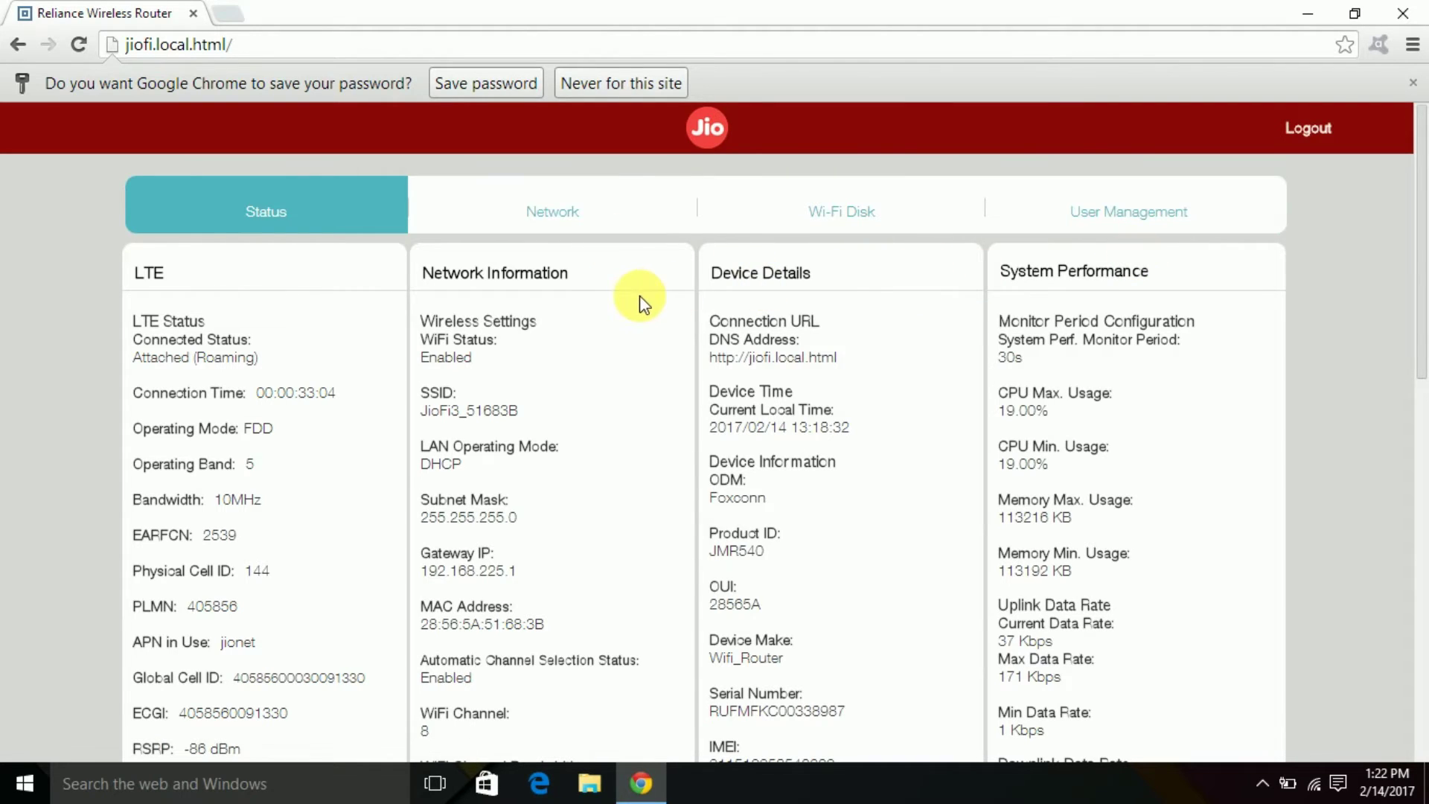
left_click(1095, 239)
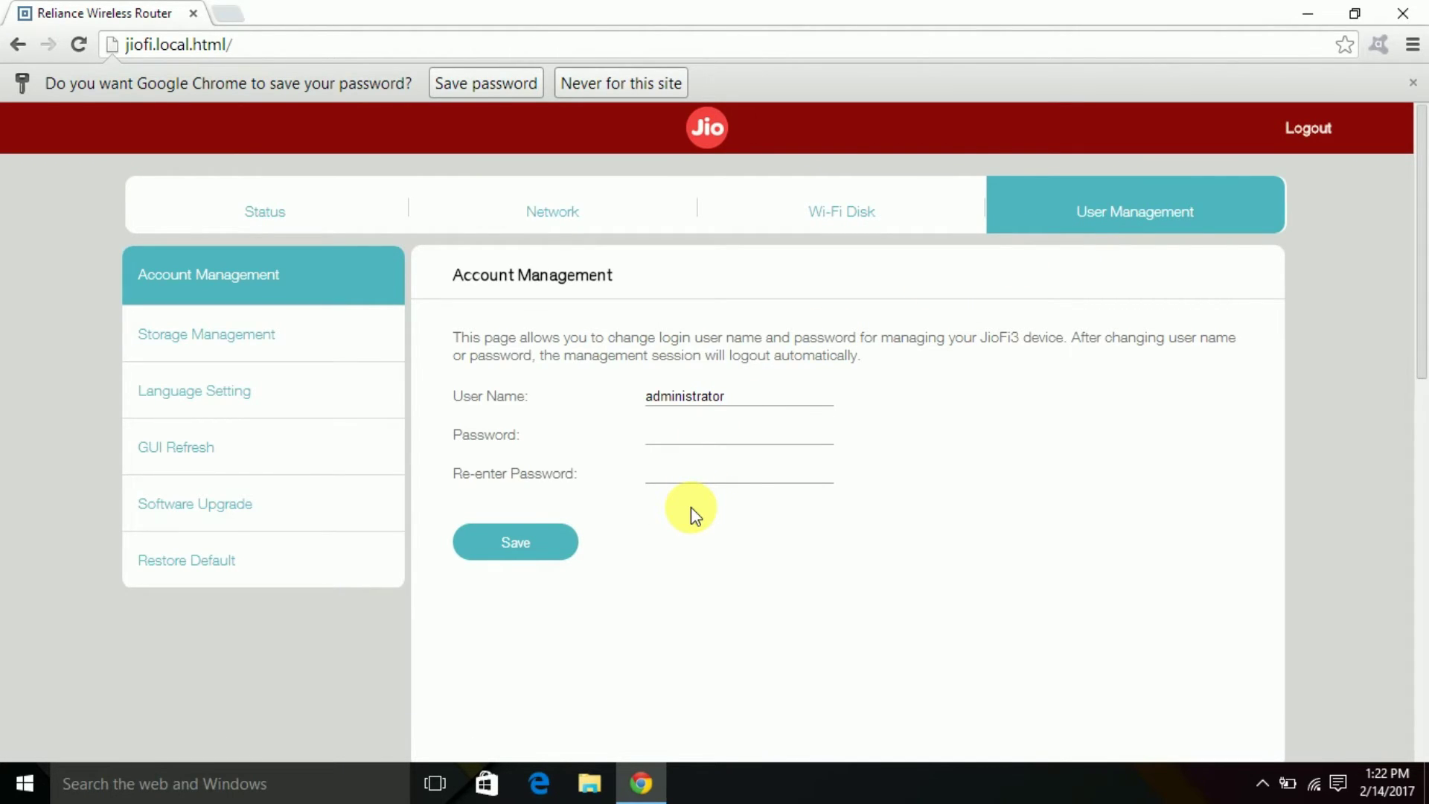
Review Language, Interface Refresh Time and Software Upgrade (FXN_JMR540_R5.7), then go to Wi-Fi Disk
left_click(225, 393)
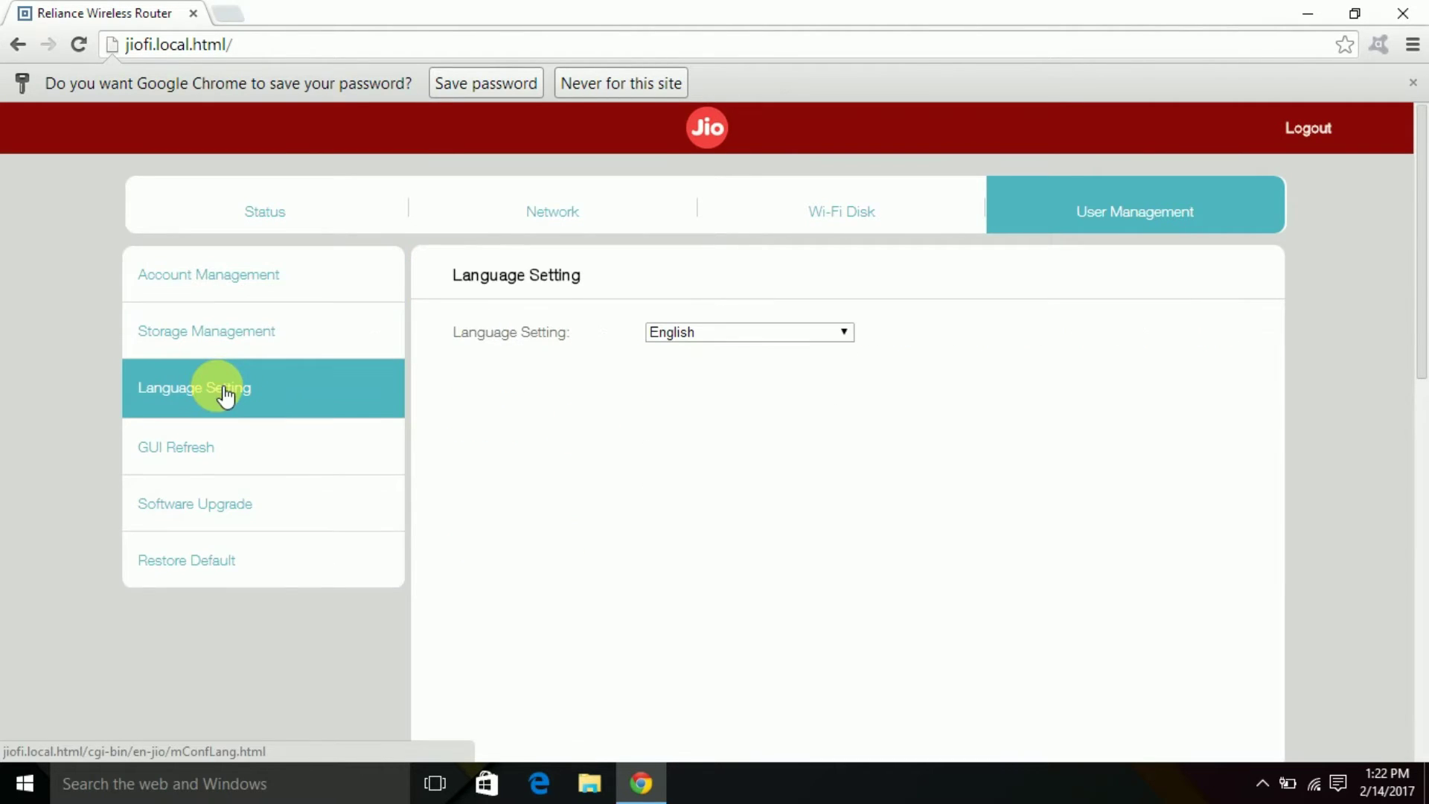
left_click(321, 445)
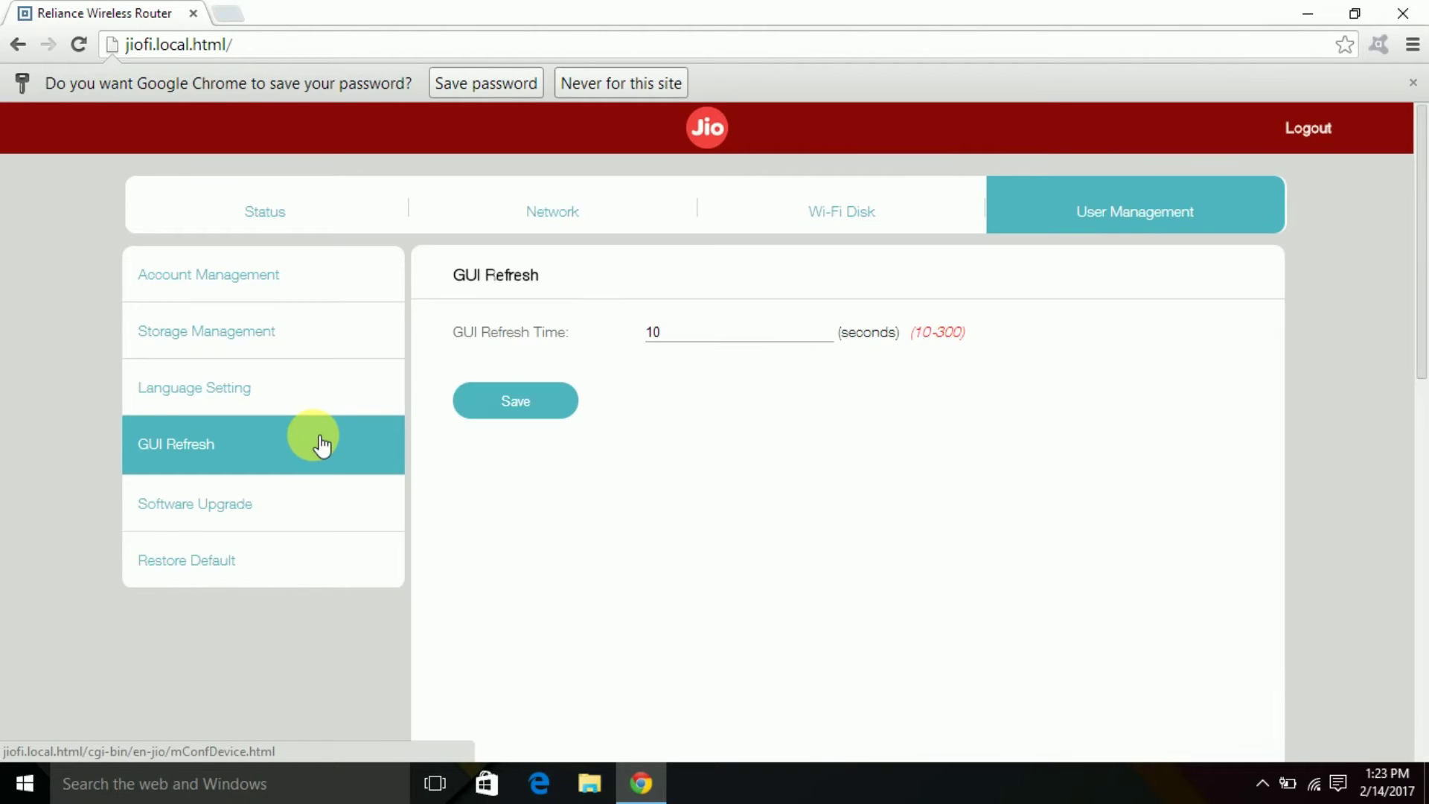
left_click(254, 516)
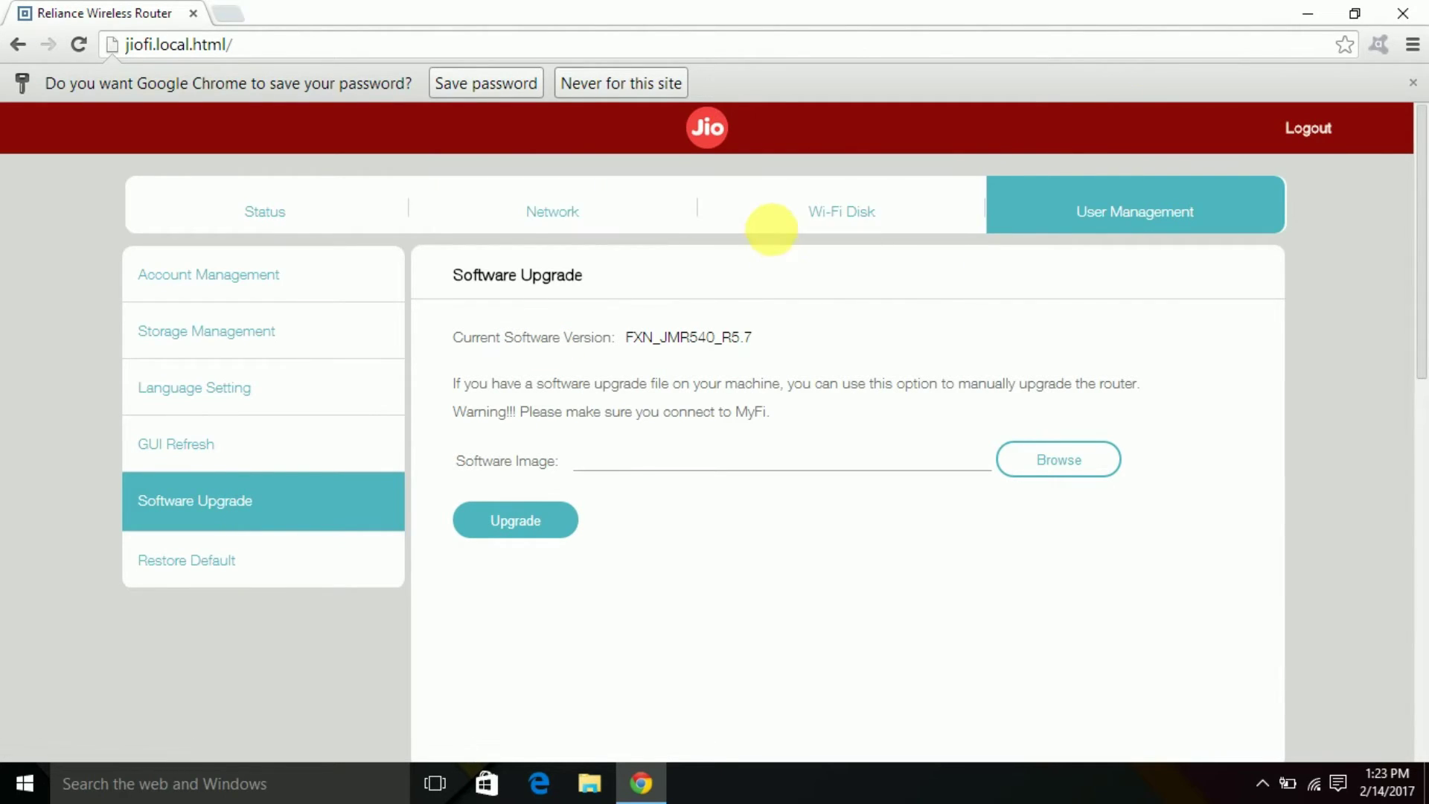
left_click(769, 228)
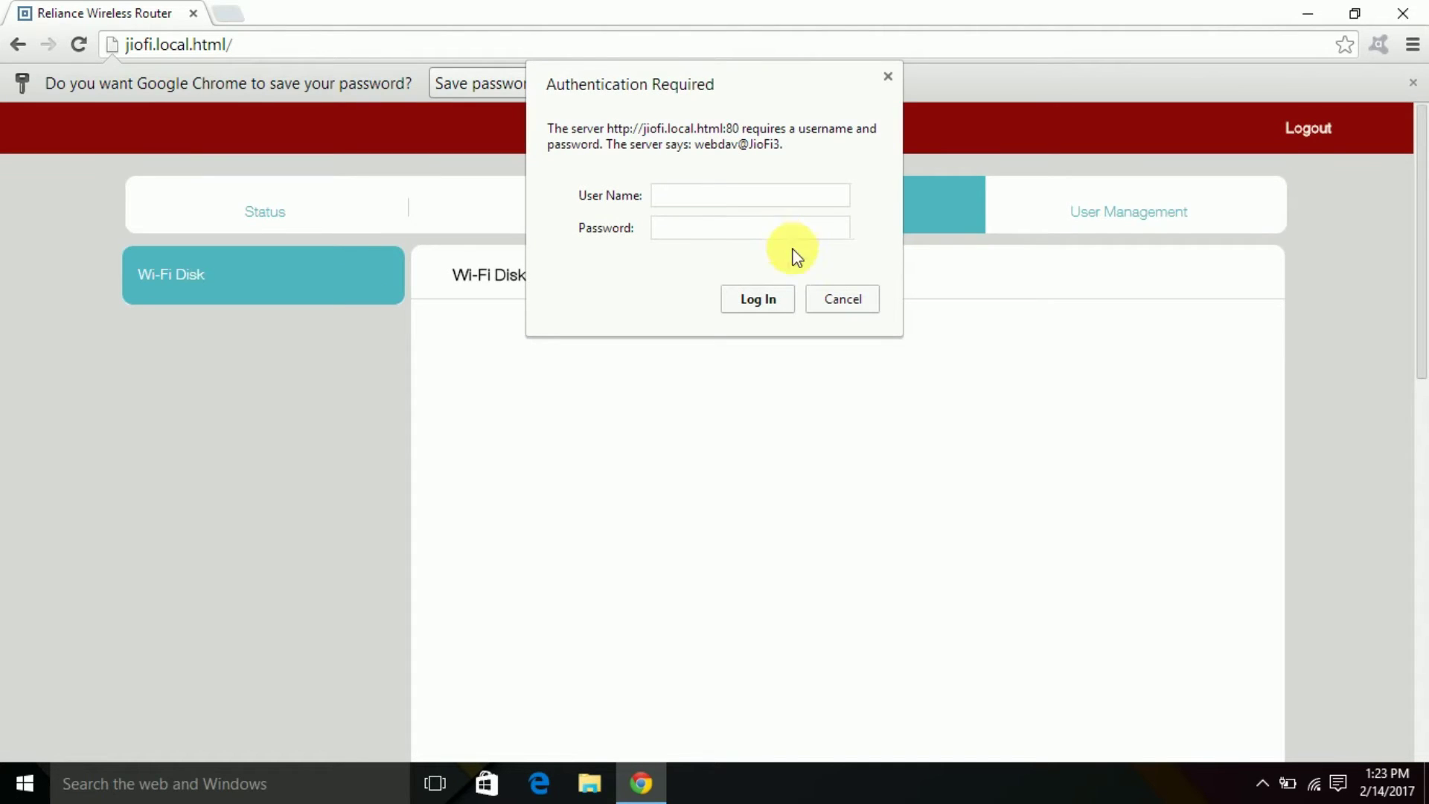
Cancel the Wi-Fi Disk authentication request and go to Network's Internet Protocol Settings
left_click(823, 302)
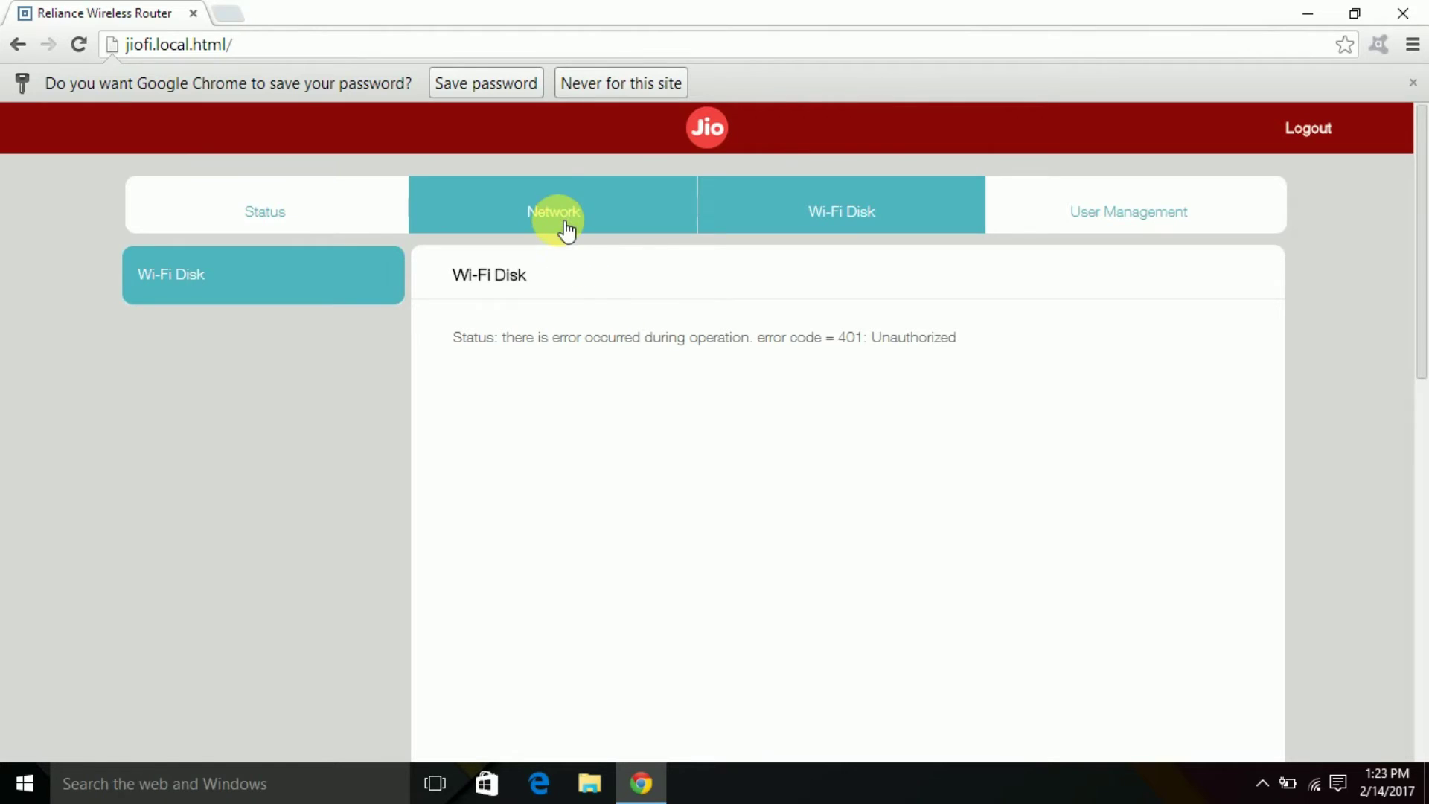
left_click(566, 228)
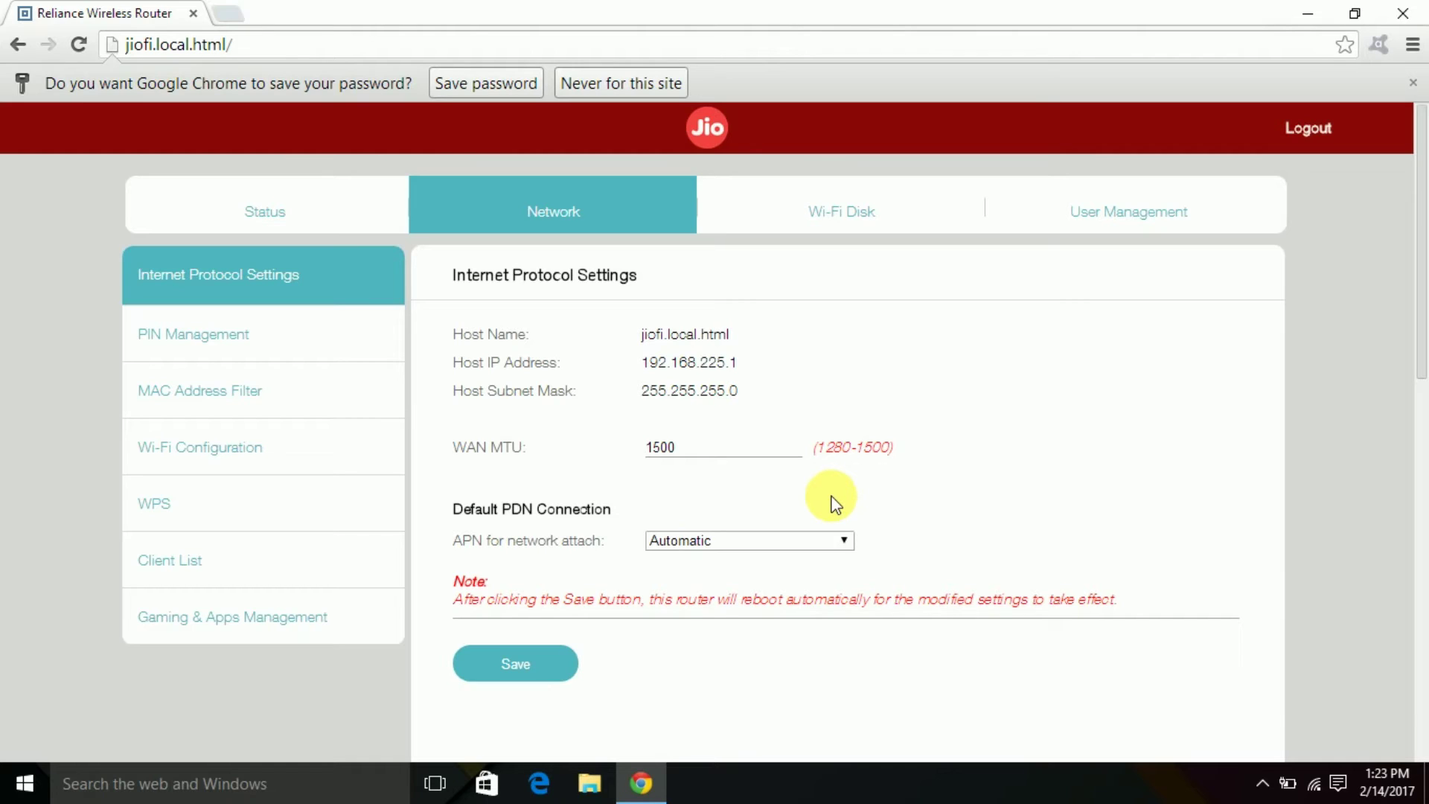
Browse PIN Management, MAC Address Filter and Status, then reach Network's Wi-Fi Configuration
left_click(195, 335)
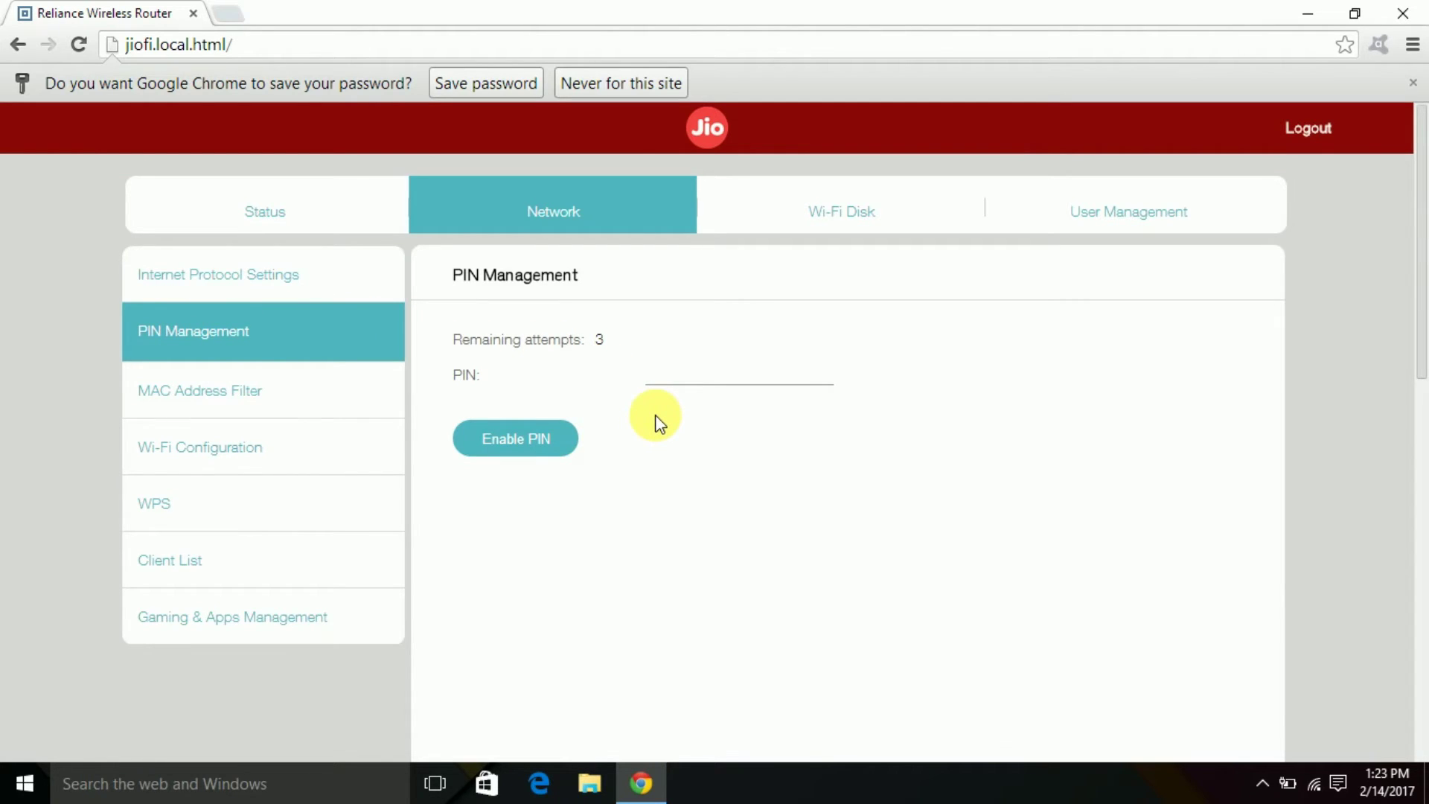
left_click(336, 394)
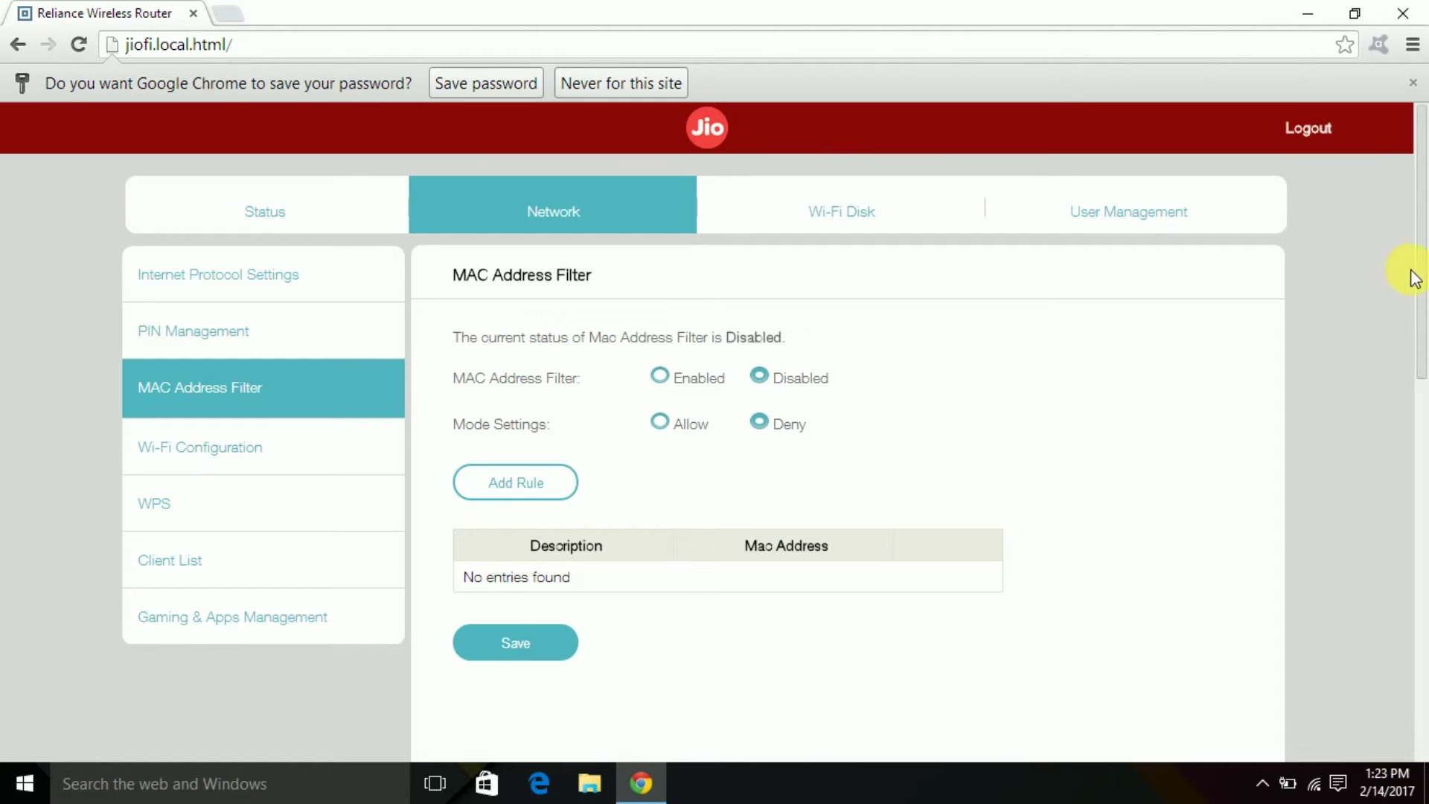
scroll(1419, 328, "down", 1)
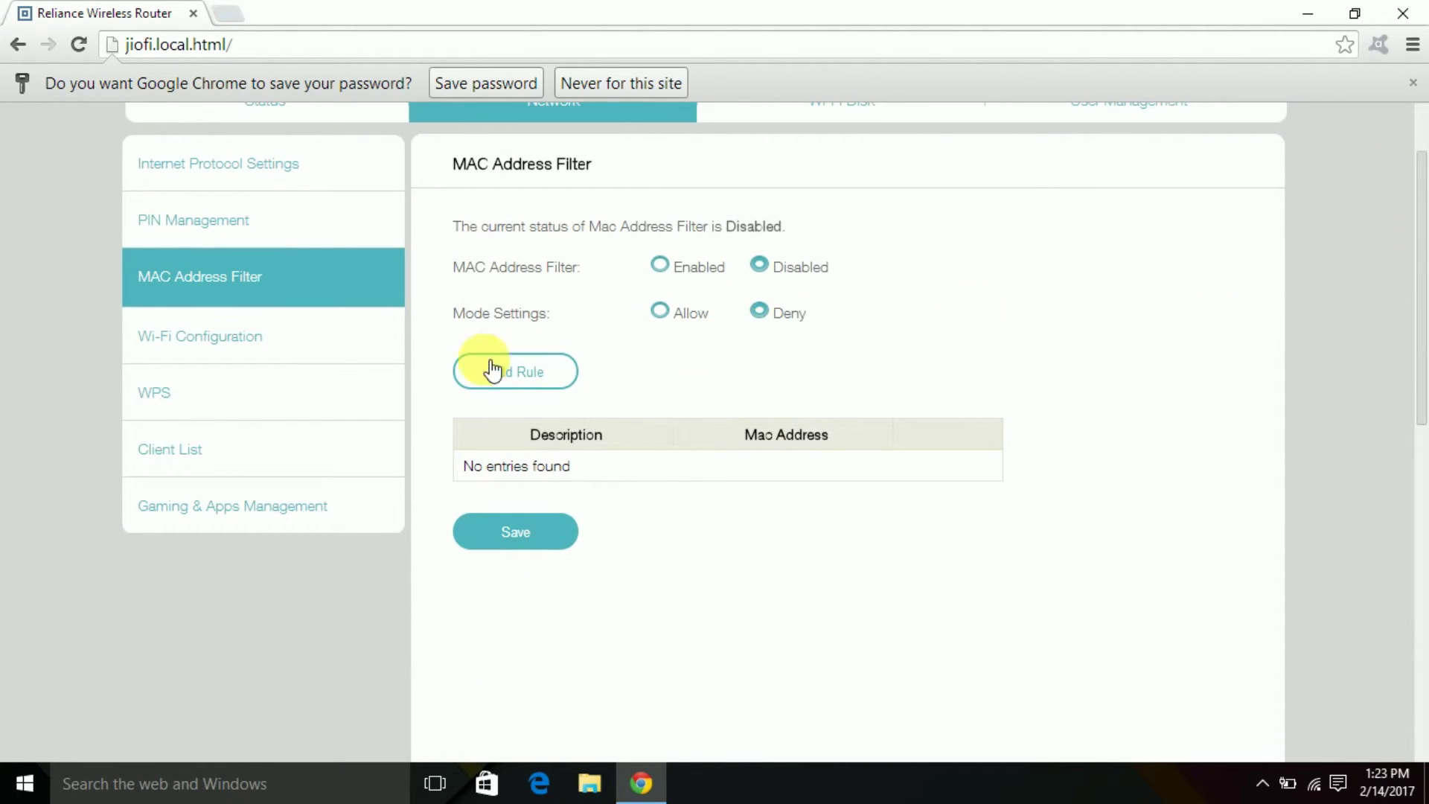
left_click(351, 346)
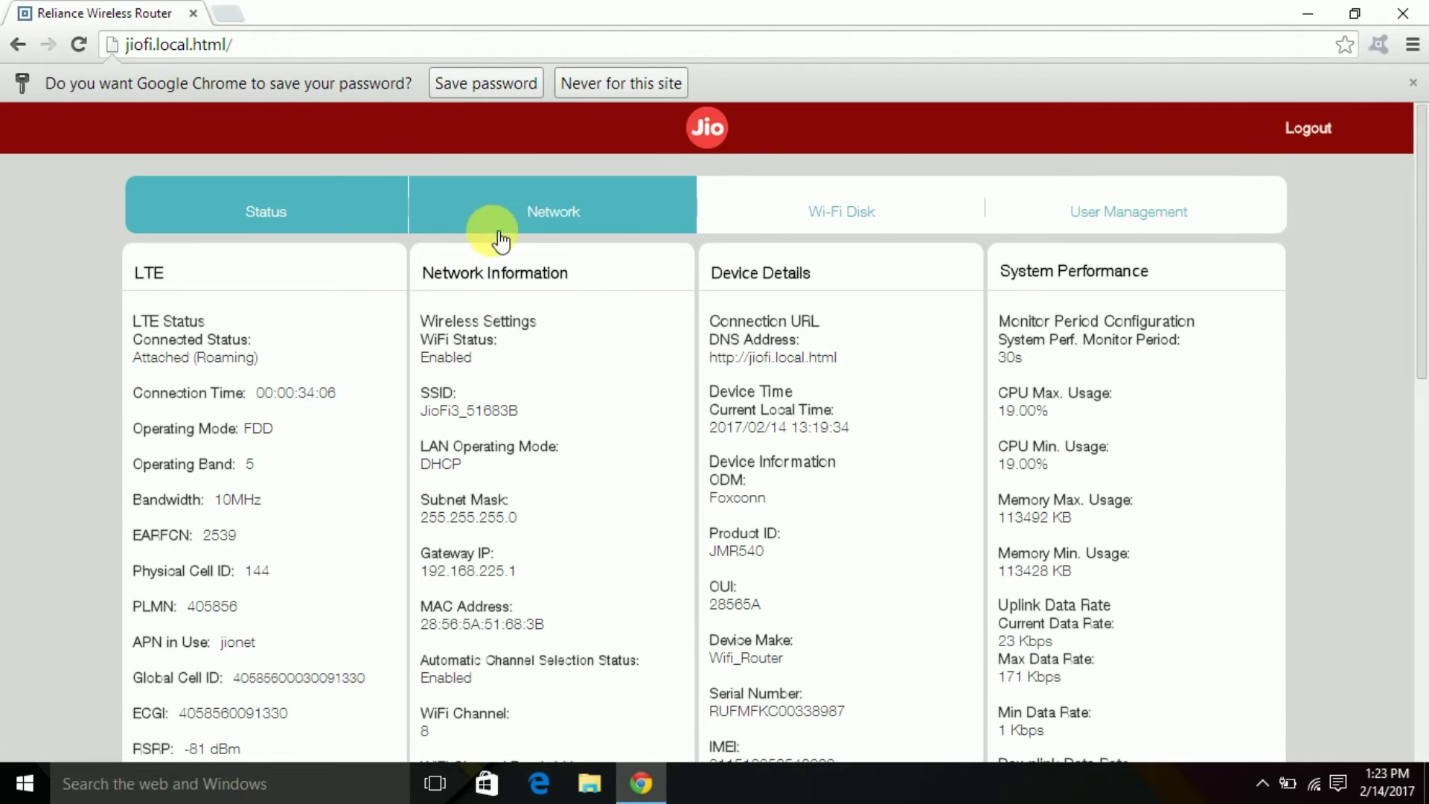
left_click(512, 220)
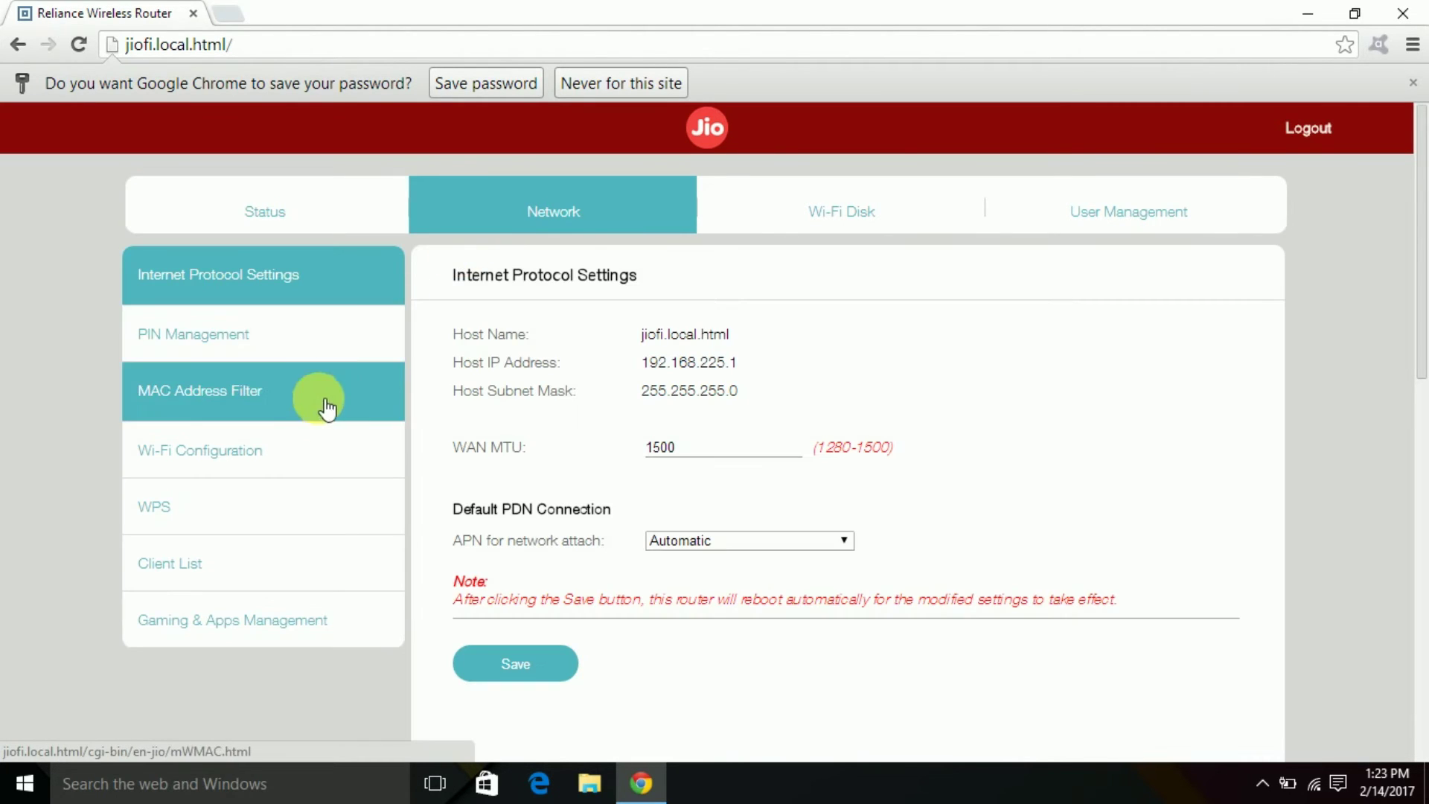
left_click(312, 438)
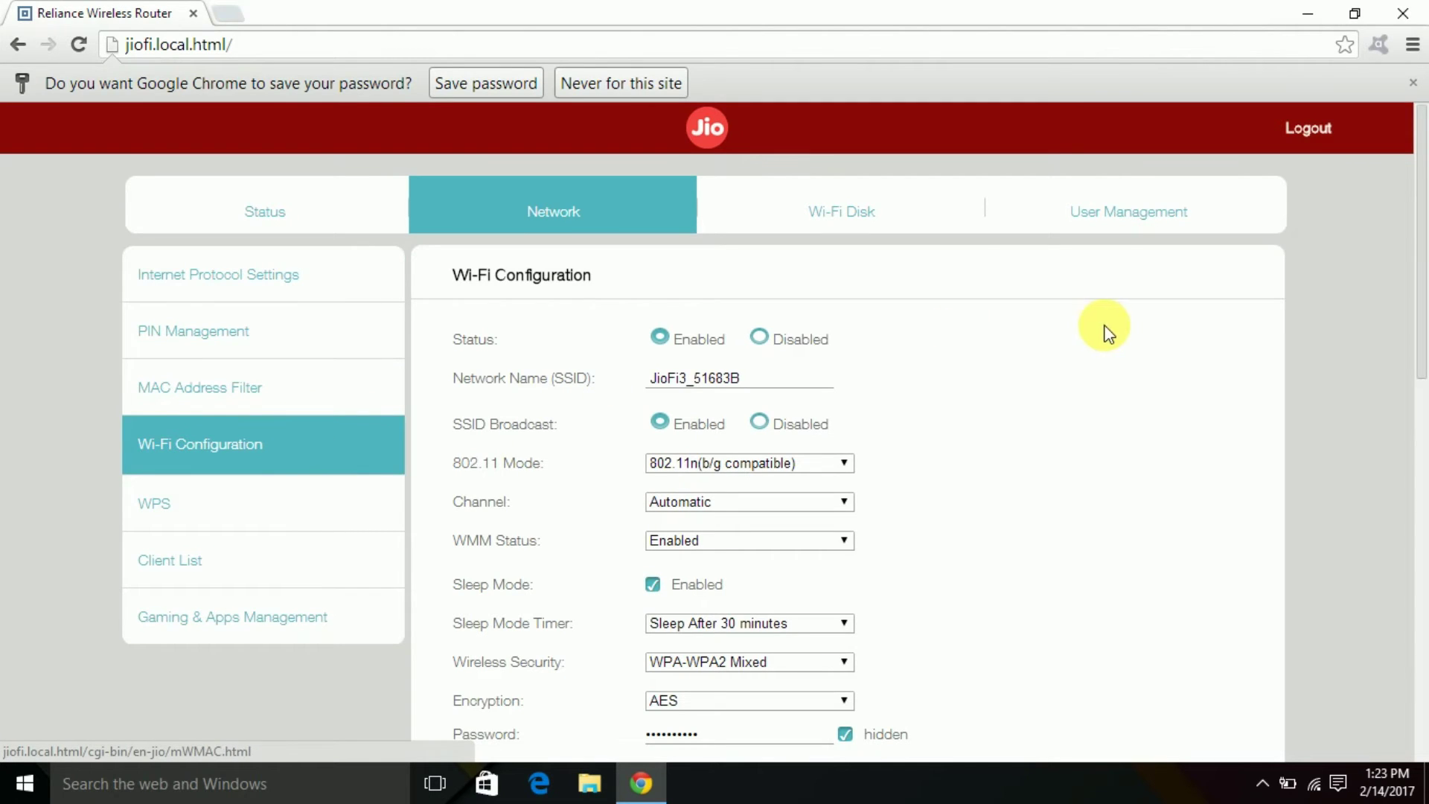
Scroll the Wi-Fi Configuration form down to Save and select the SSID field JioFi3_51683B
left_click_drag(1422, 201, 1423, 236)
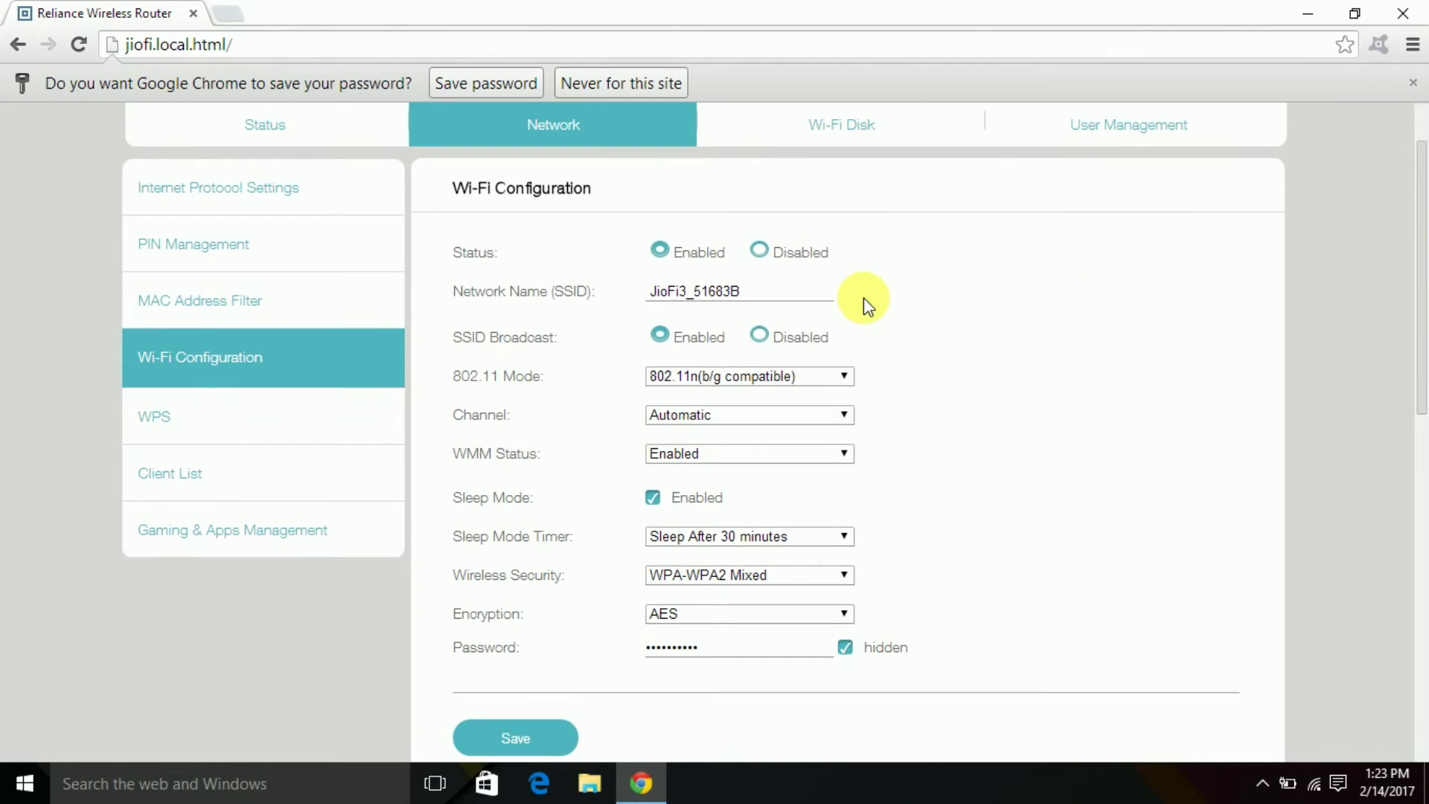
left_click(792, 297)
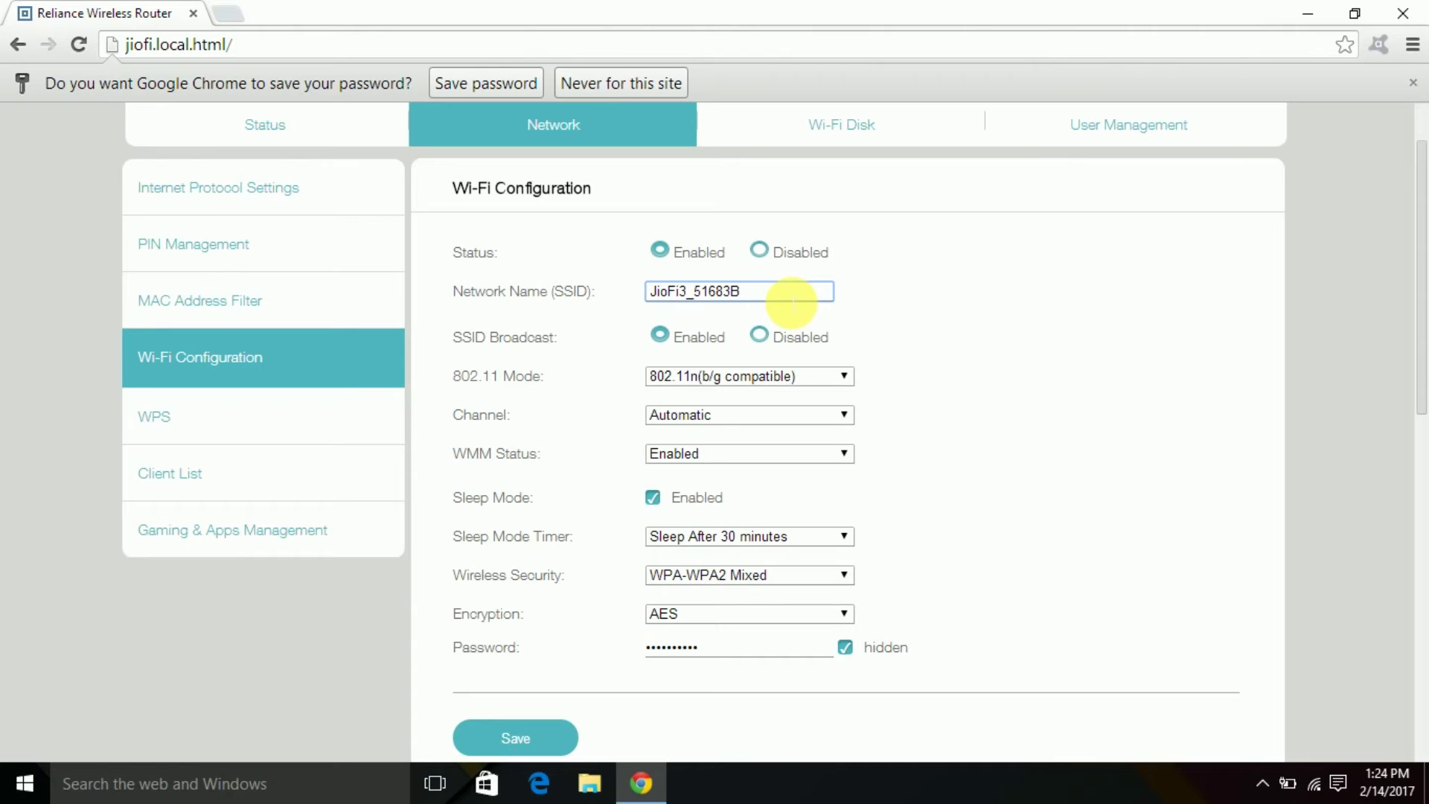
Change the network name from JioFi3_51683B to 'babu bhai'
key("BackSpace")
key("BackSpace")
key("BackSpace")
key("BackSpace")
key("BackSpace")
key("BackSpace")
key("BackSpace")
key("BackSpace")
key("BackSpace")
key("BackSpace")
key("BackSpace")
key("BackSpace")
type("babu bhai")
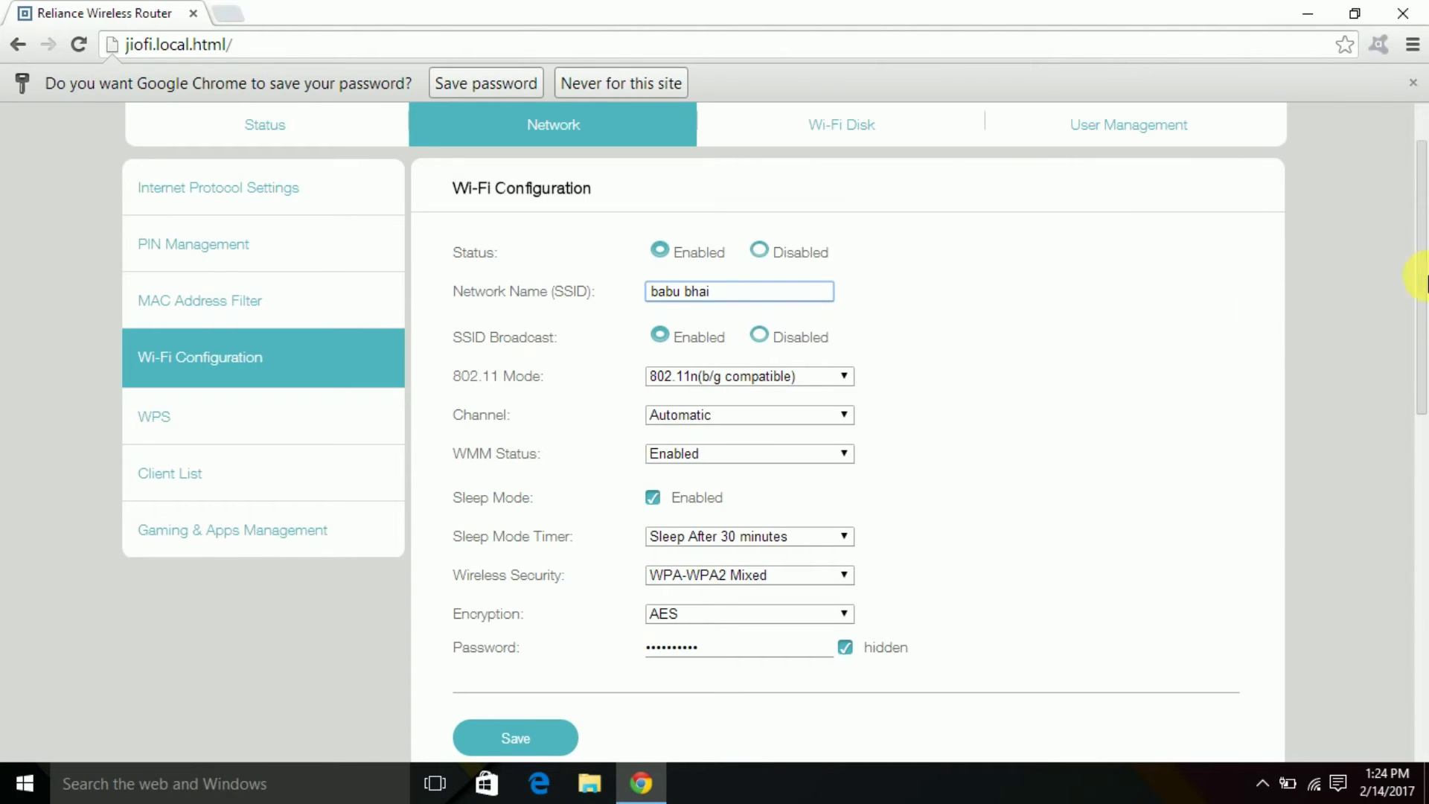
scroll(968, 383, "down", 1)
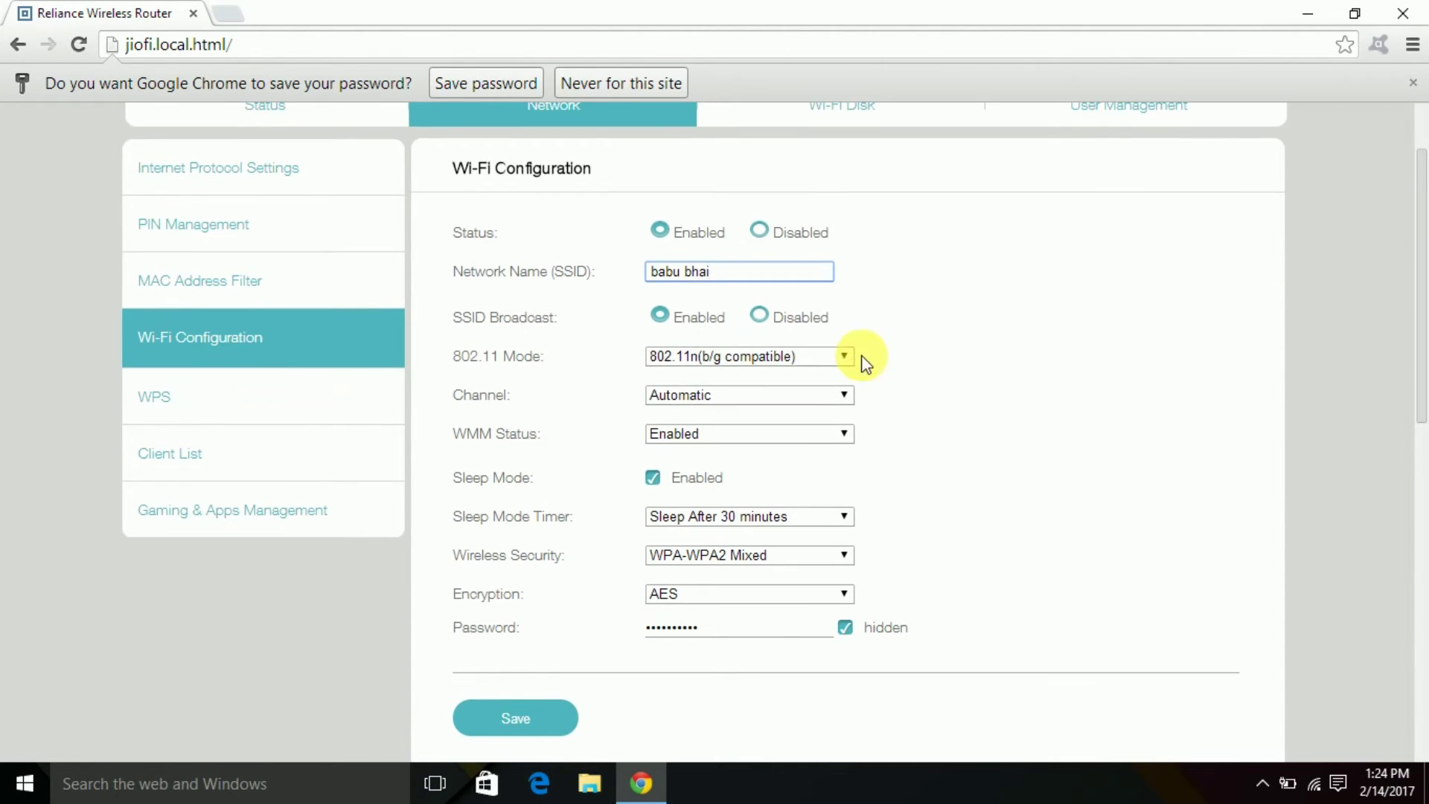
Check the 802.11 Mode, Channel, WMM Status and Sleep Mode Timer options without changing them
left_click(835, 355)
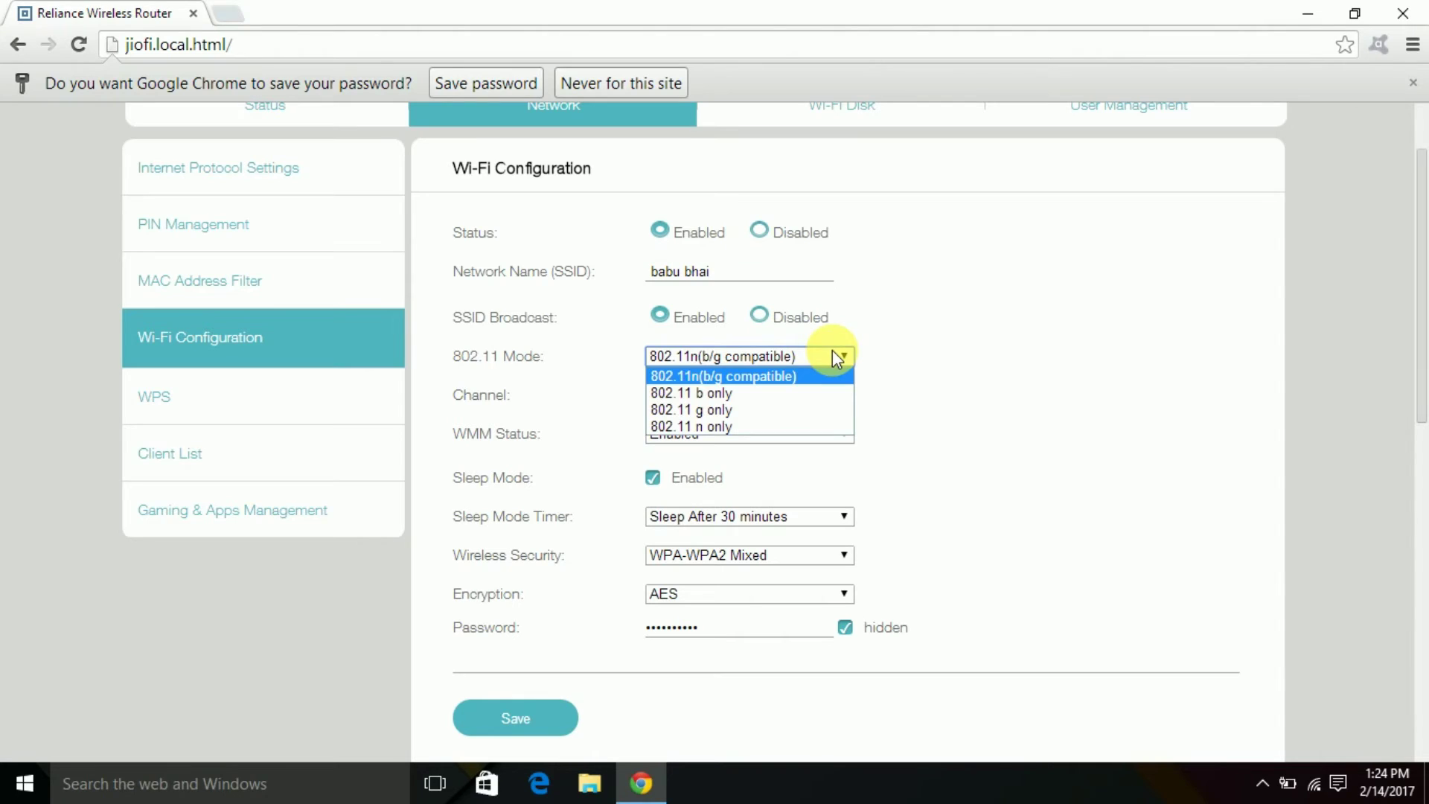
left_click(837, 357)
left_click(844, 398)
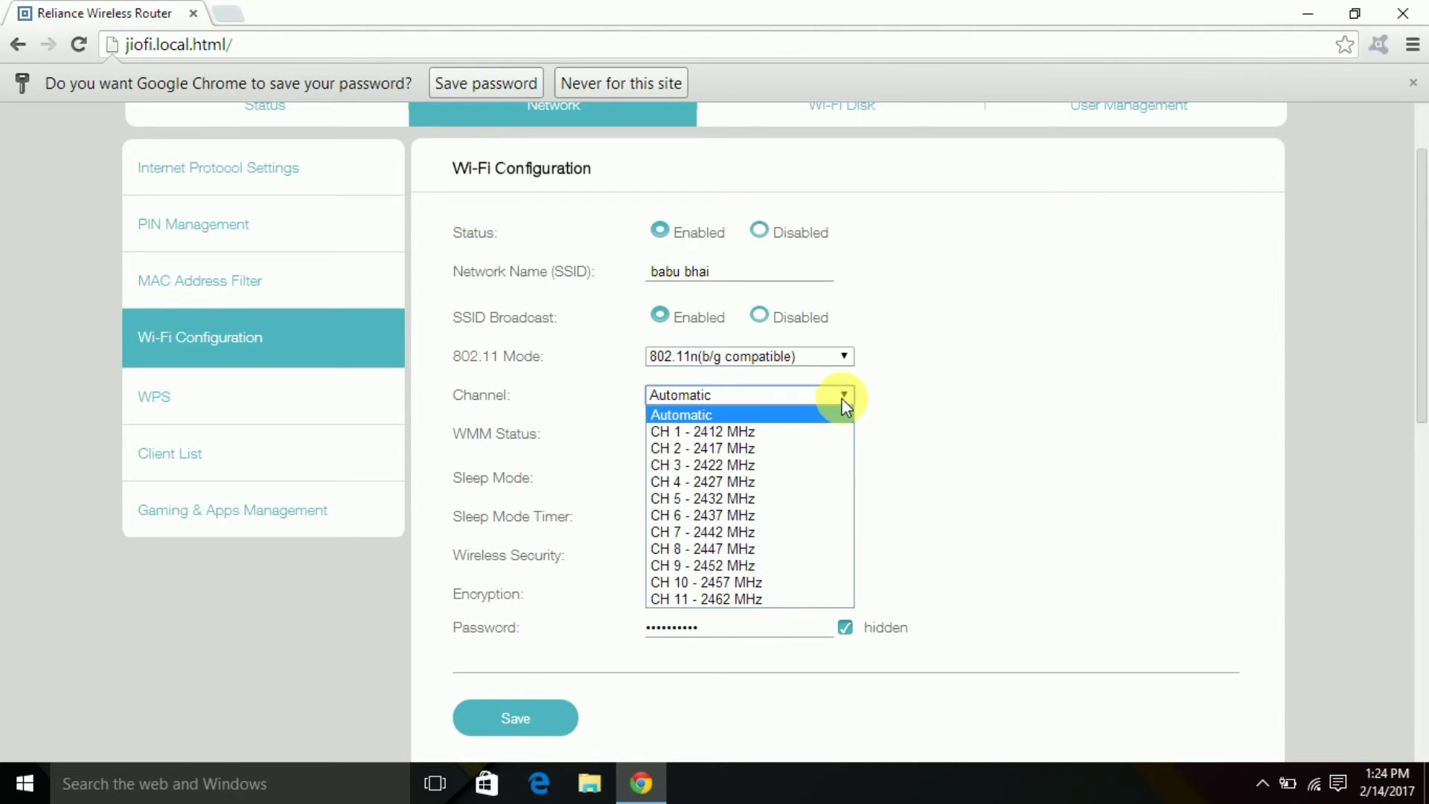
left_click(844, 400)
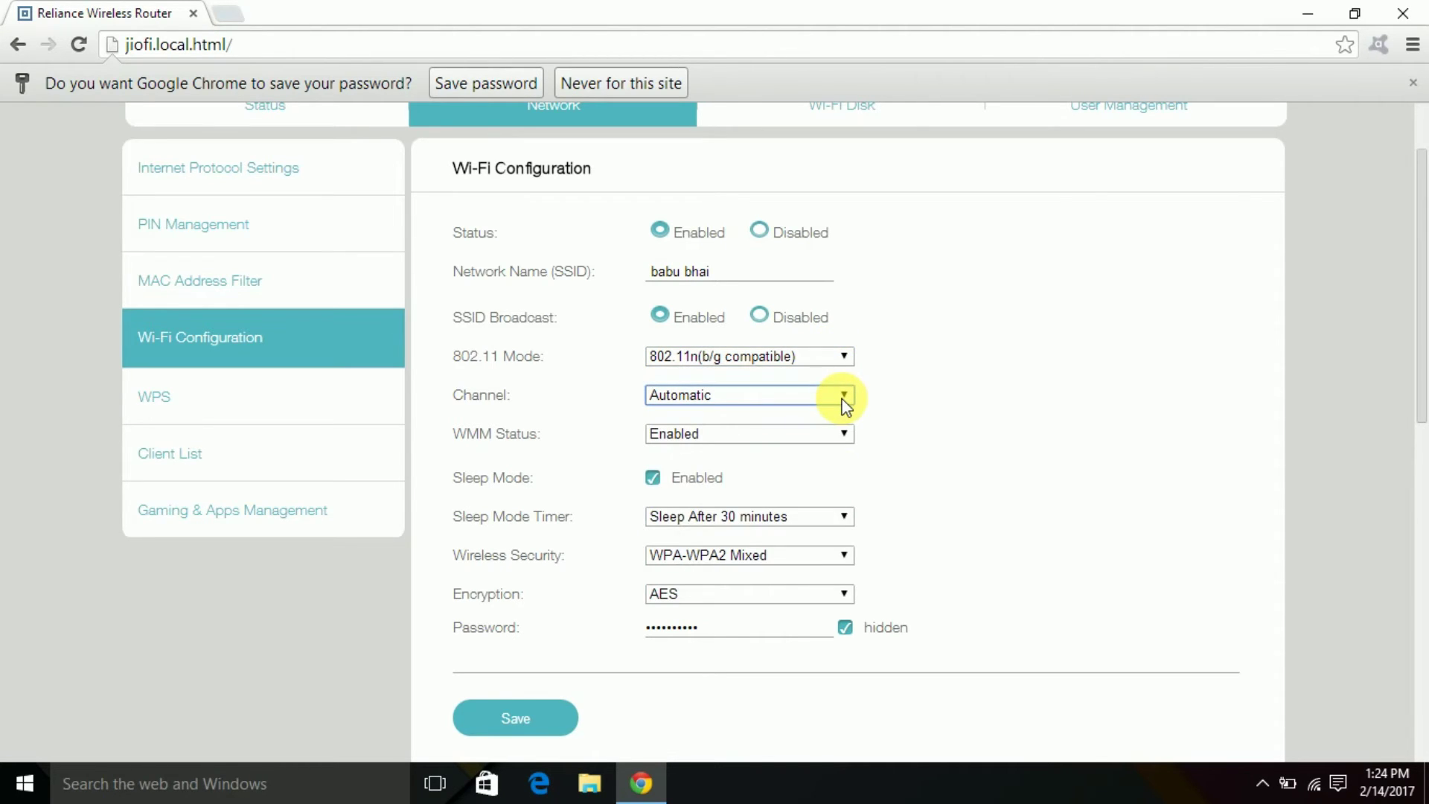
left_click(845, 402)
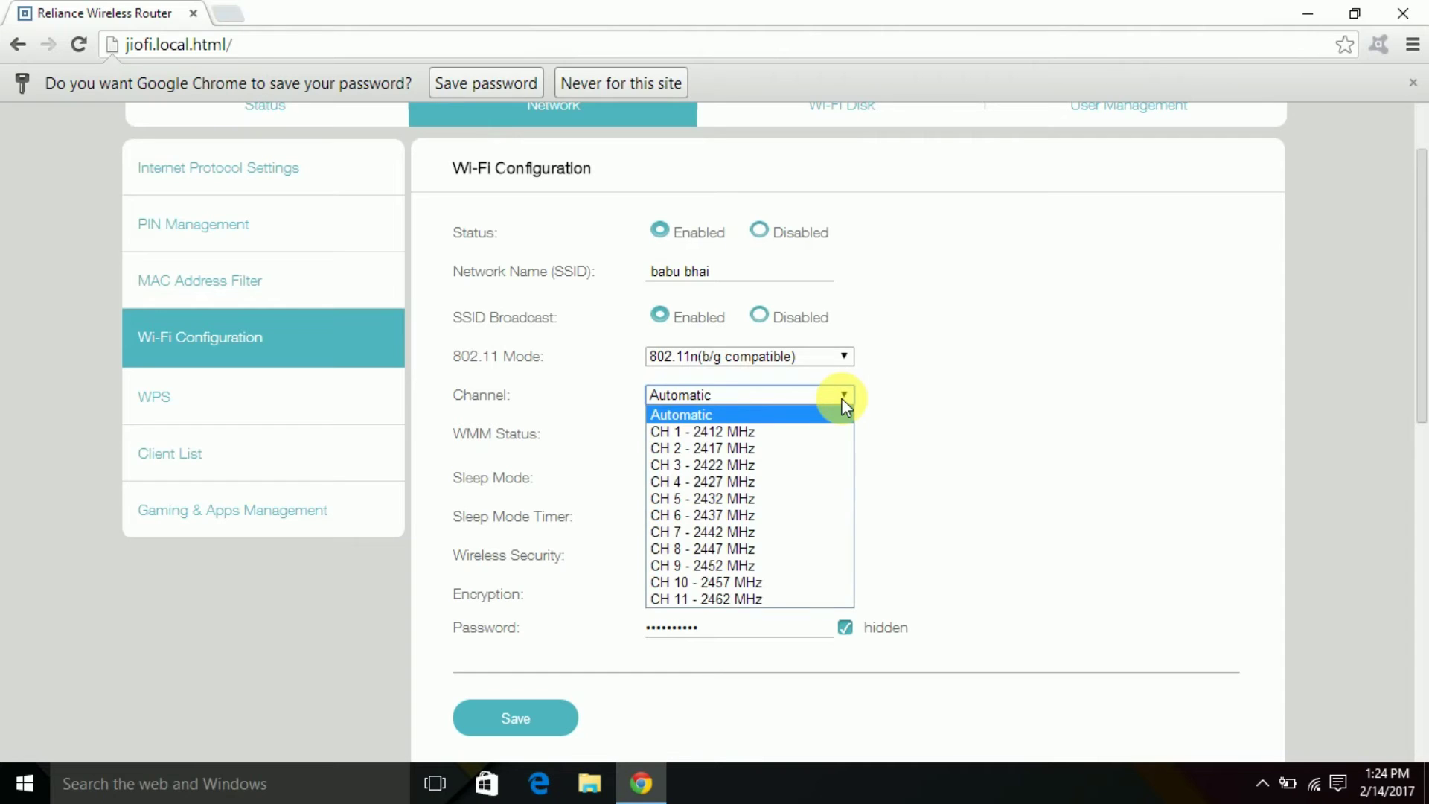
left_click(844, 402)
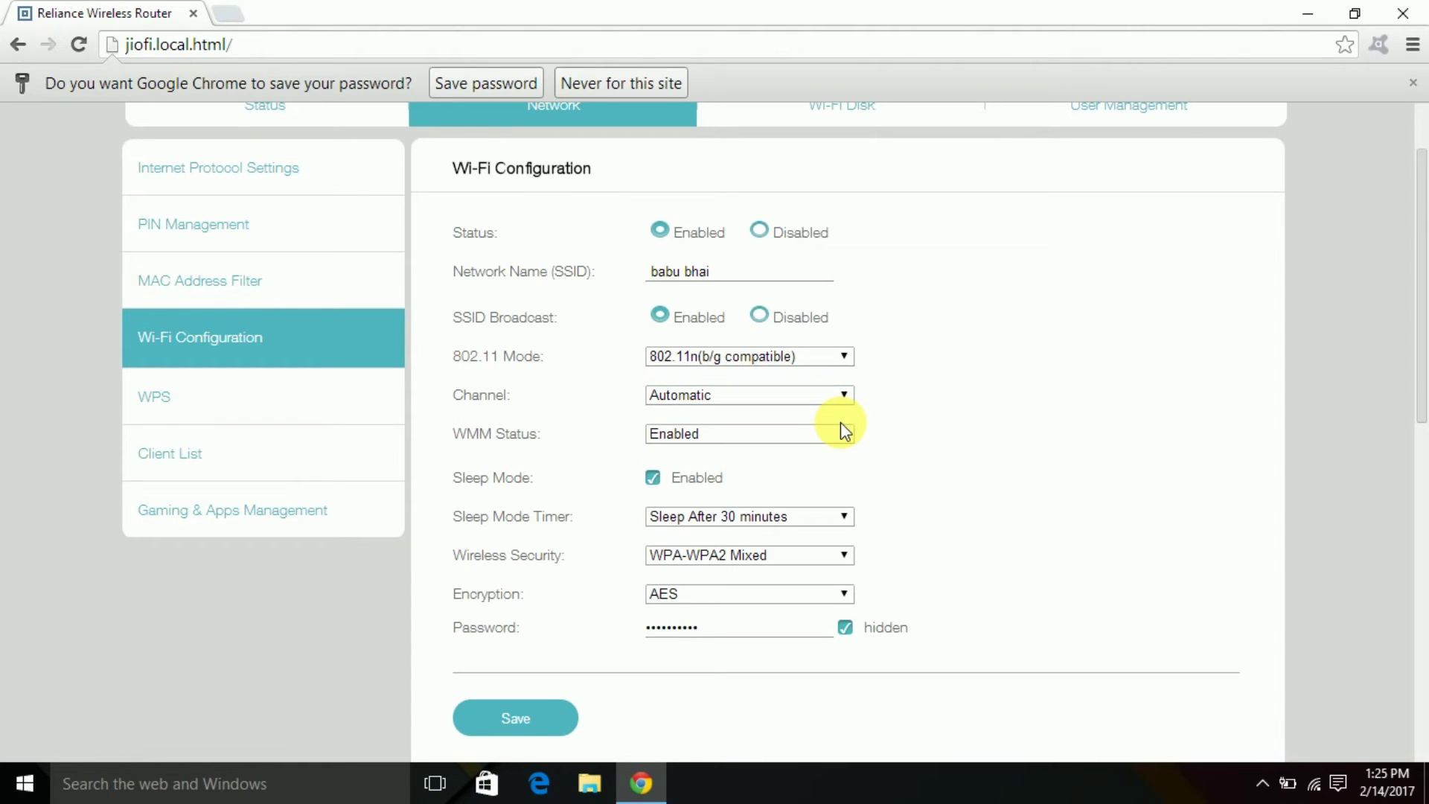
left_click(842, 429)
left_click(841, 430)
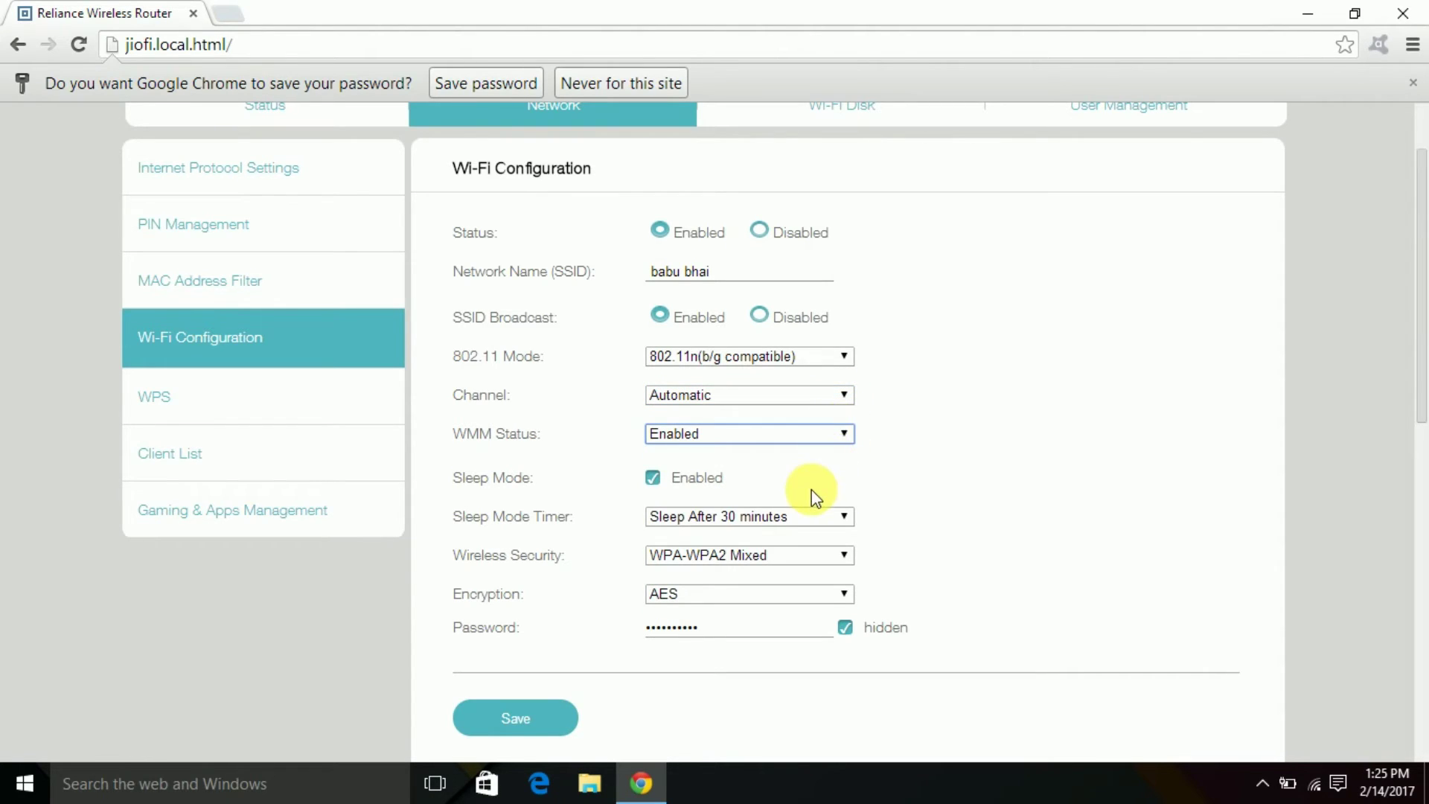
left_click(808, 525)
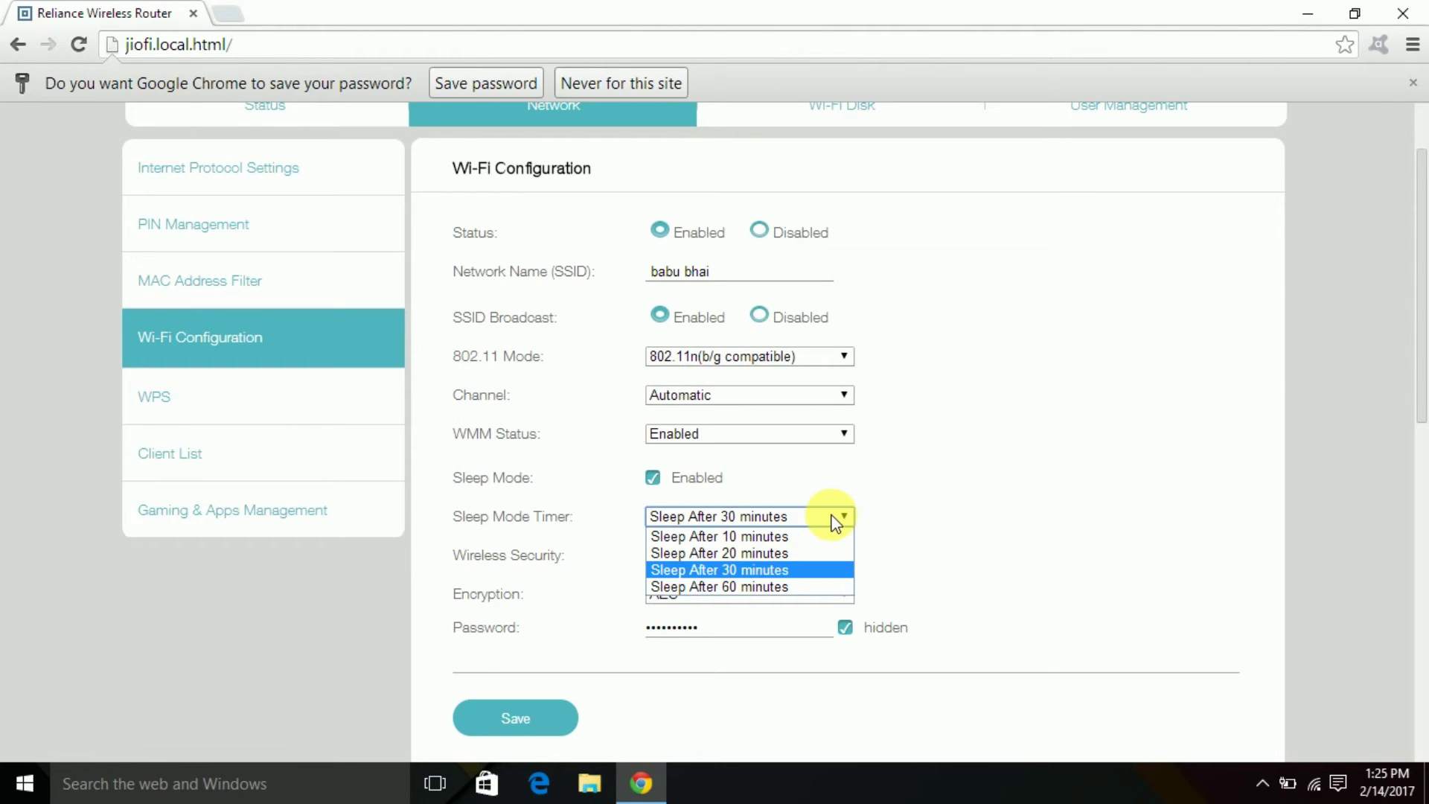
left_click(832, 519)
left_click(793, 555)
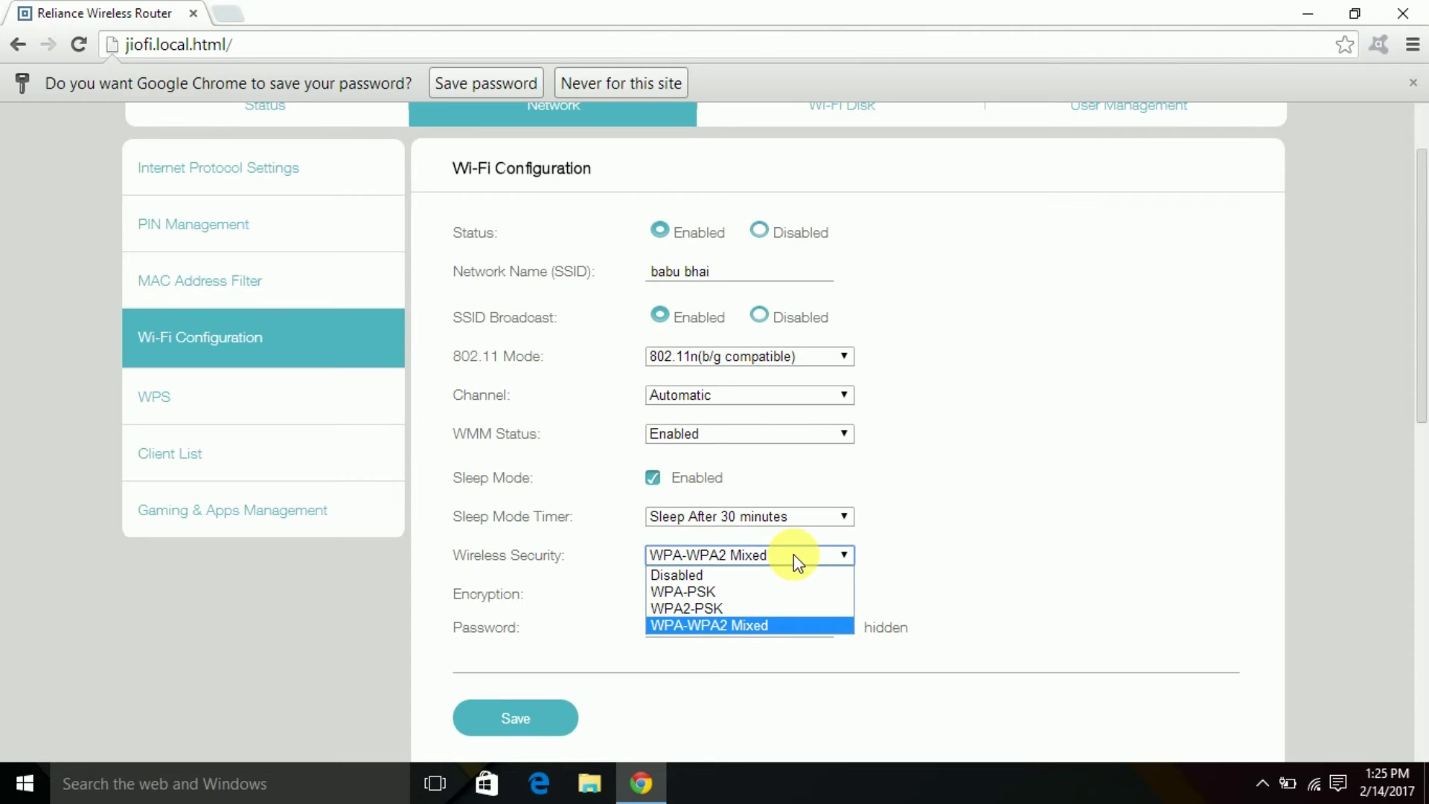
left_click(793, 555)
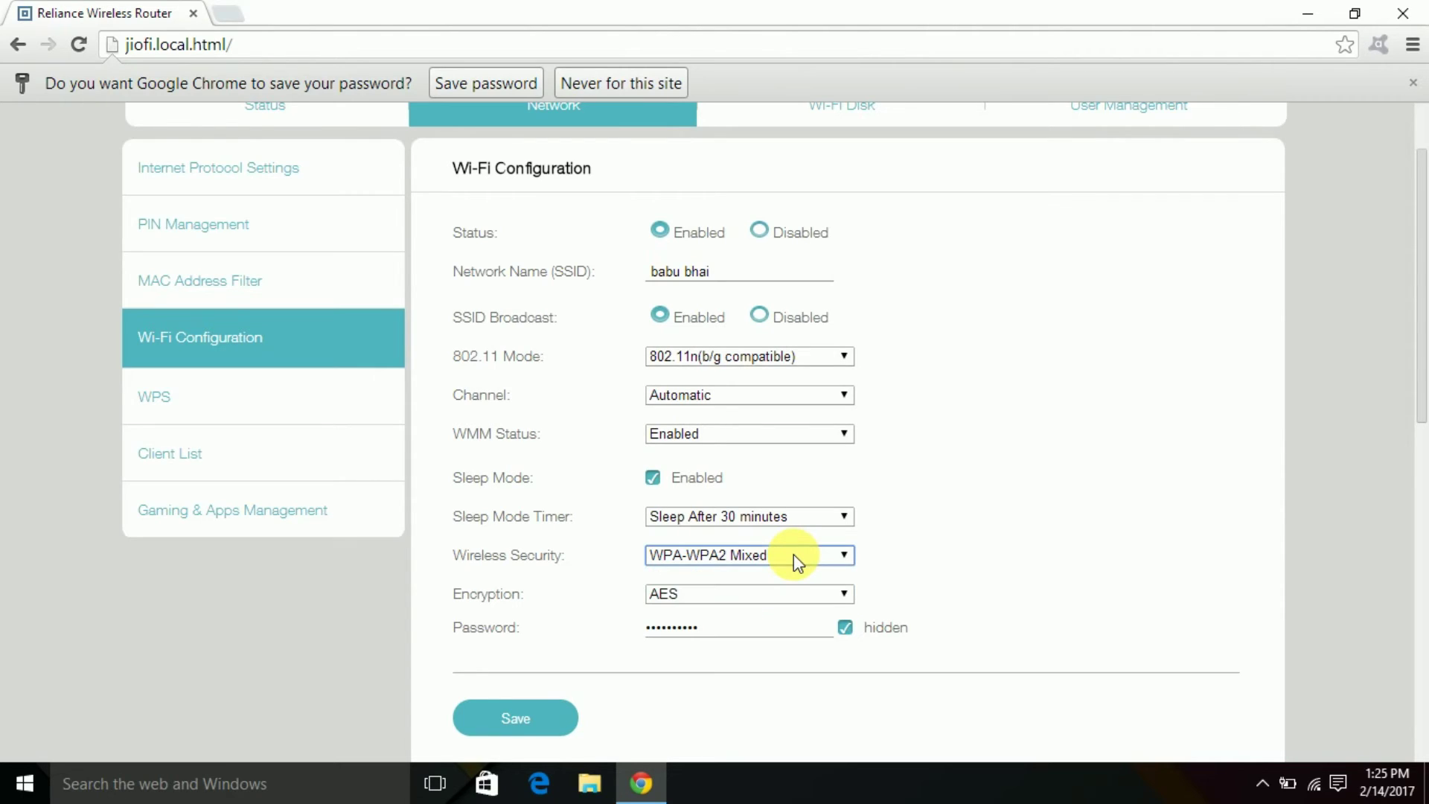
left_click(839, 595)
left_click(840, 595)
left_click(840, 596)
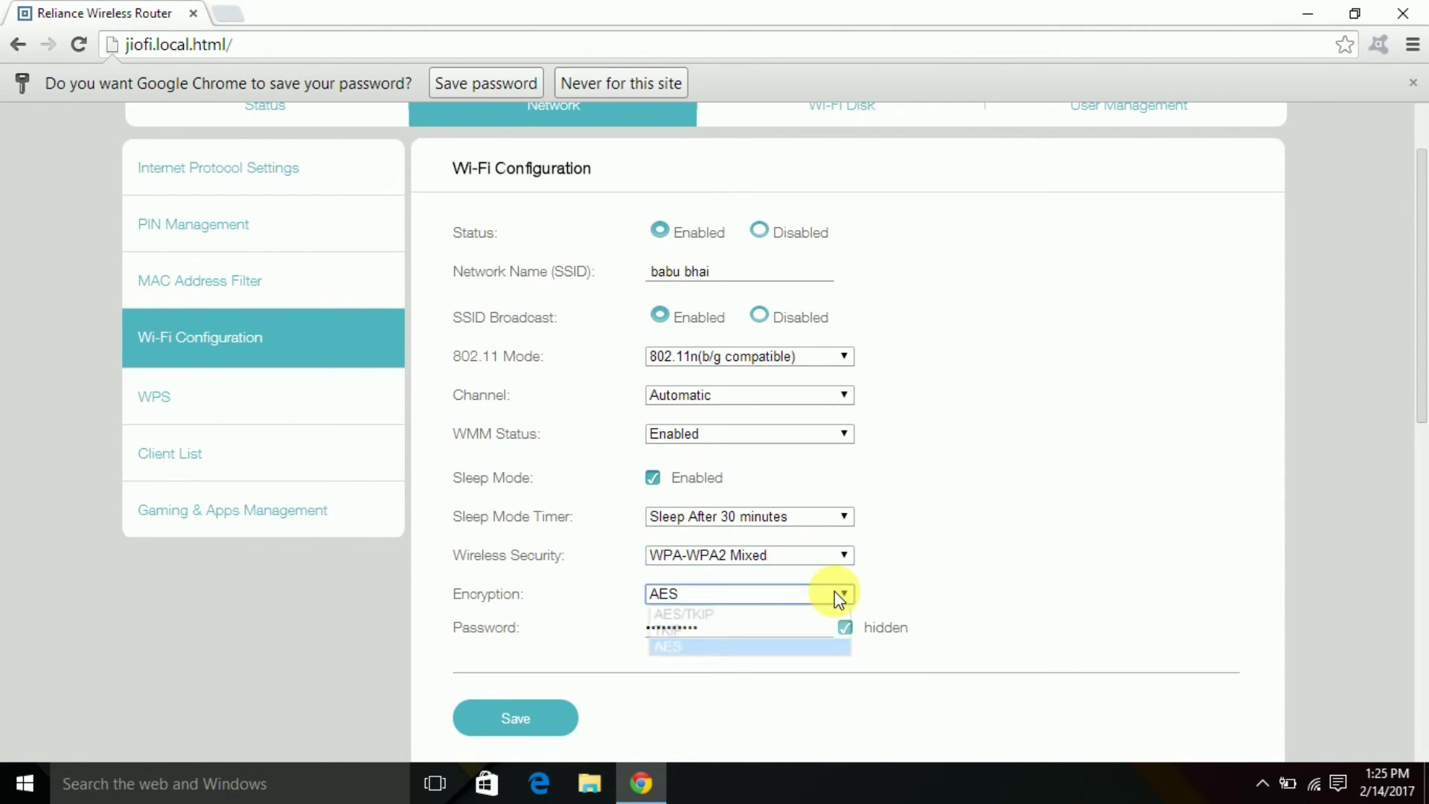
left_click(840, 595)
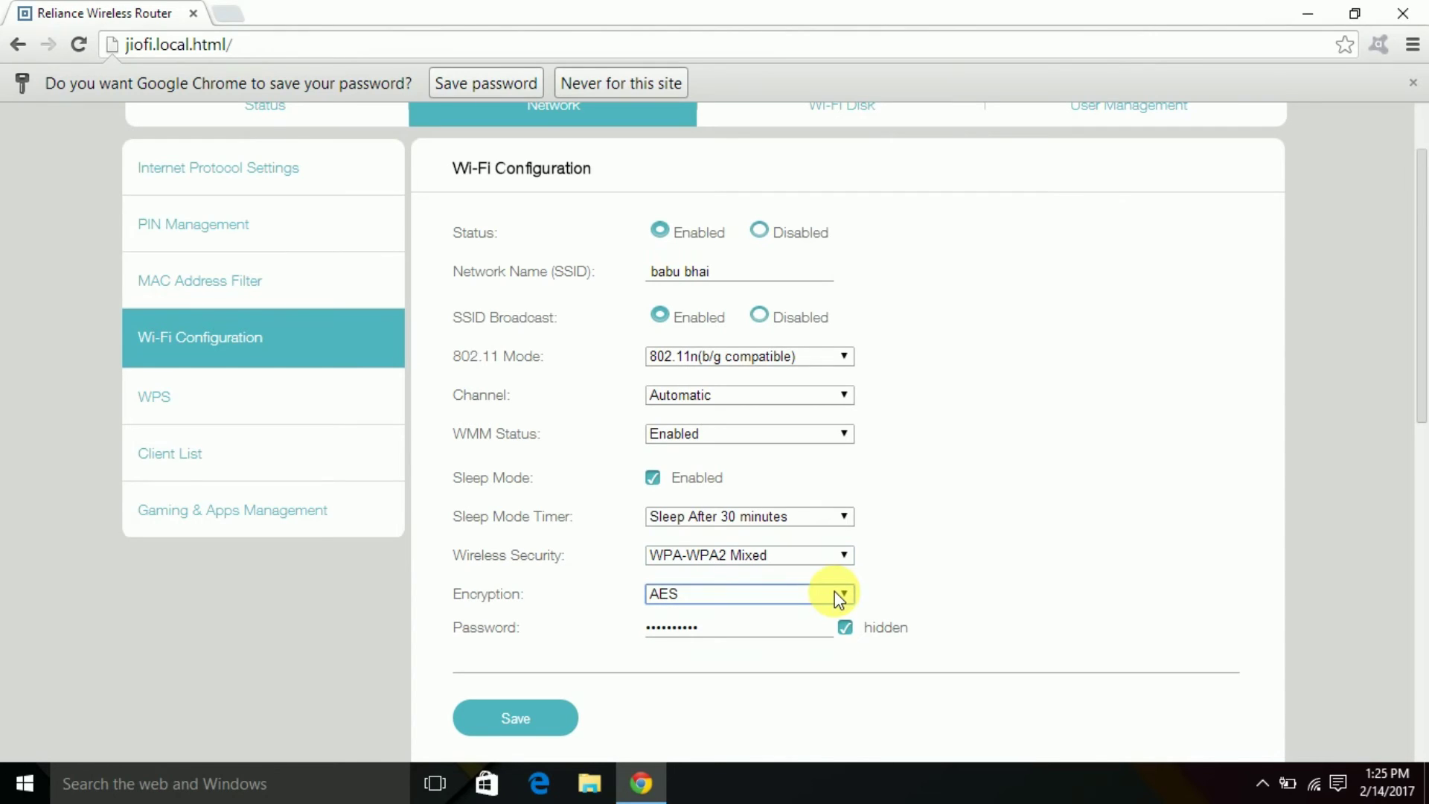
Reveal the password field, replace the old Wi-Fi password with a new one, and save
left_click(848, 633)
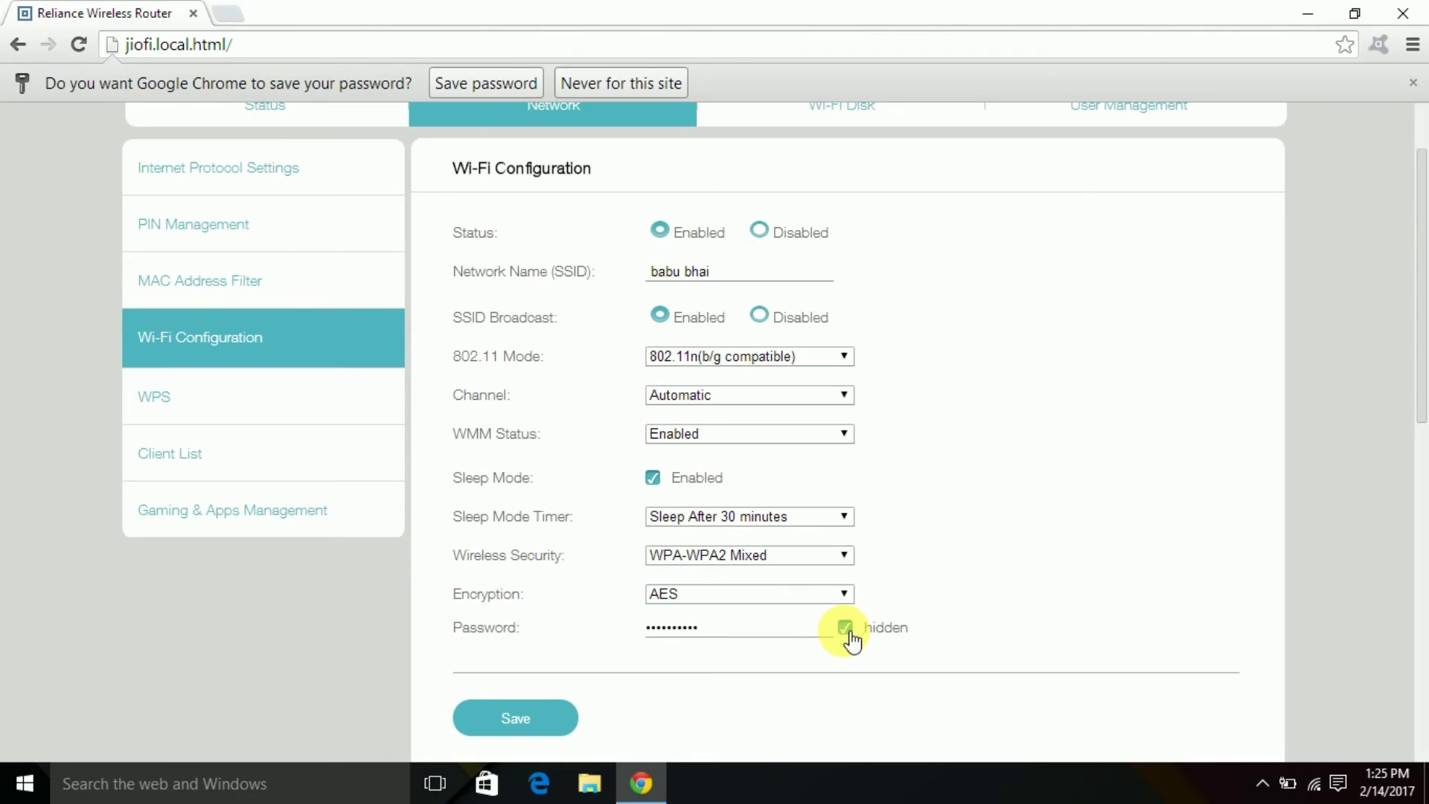
left_click(846, 629)
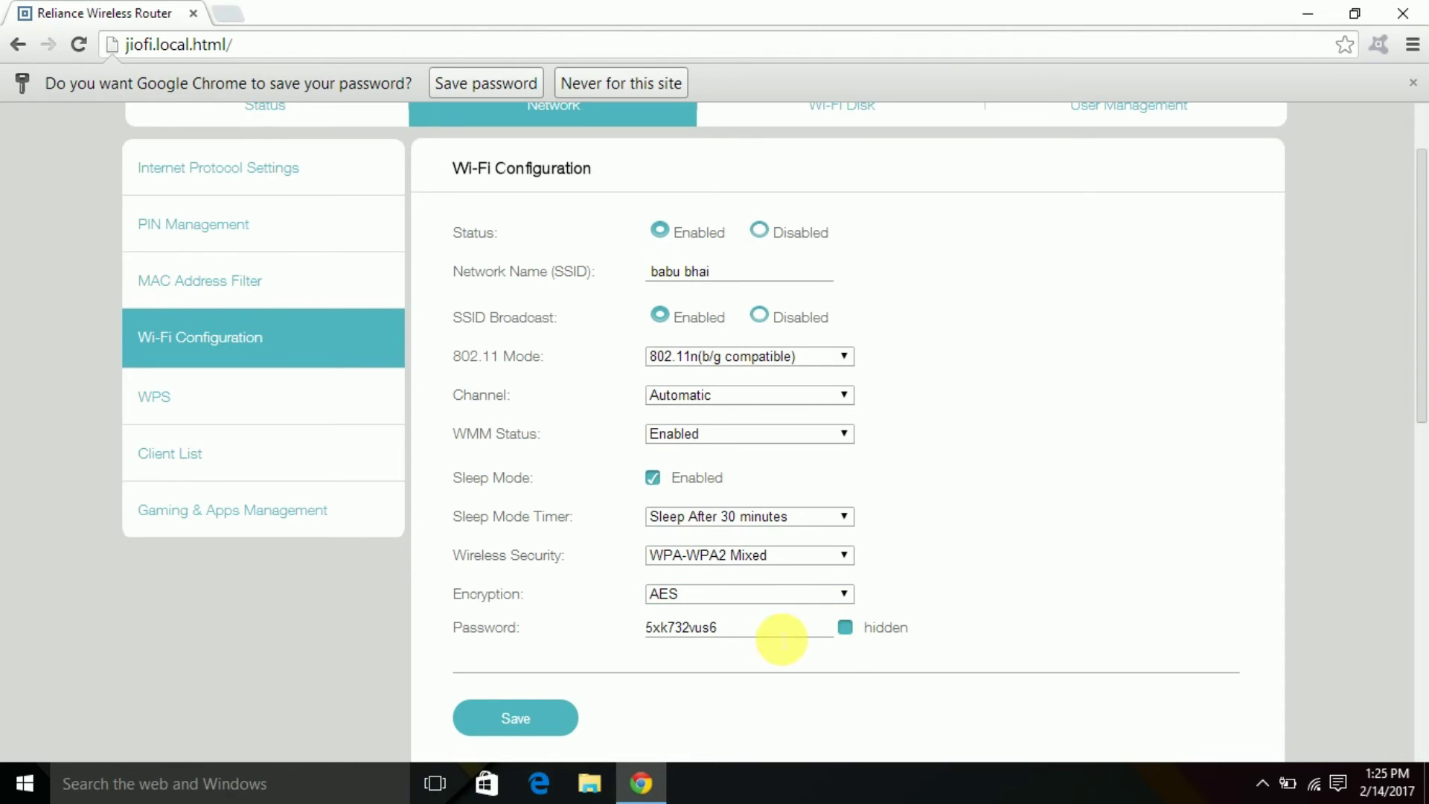
left_click_drag(775, 628, 600, 654)
key("BackSpace")
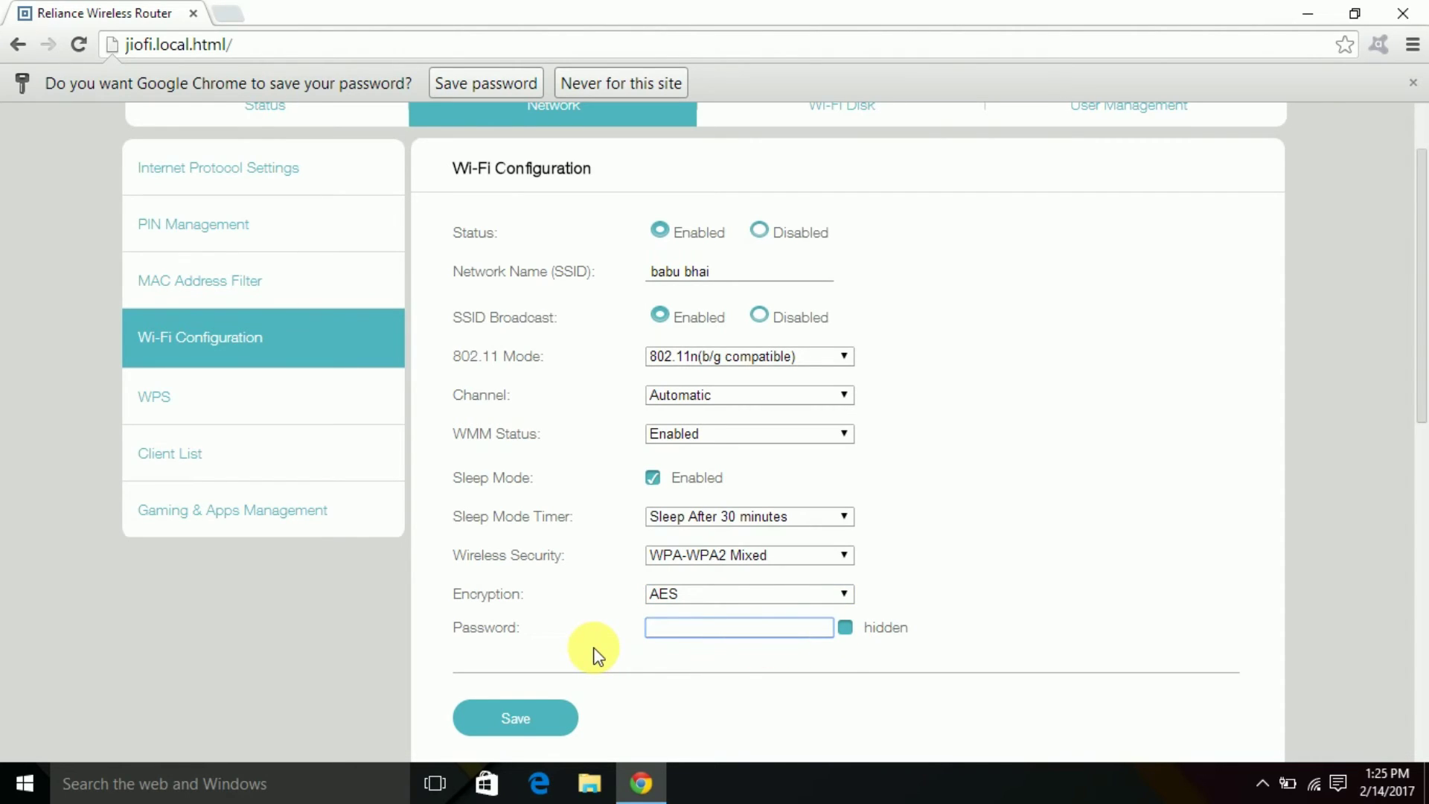
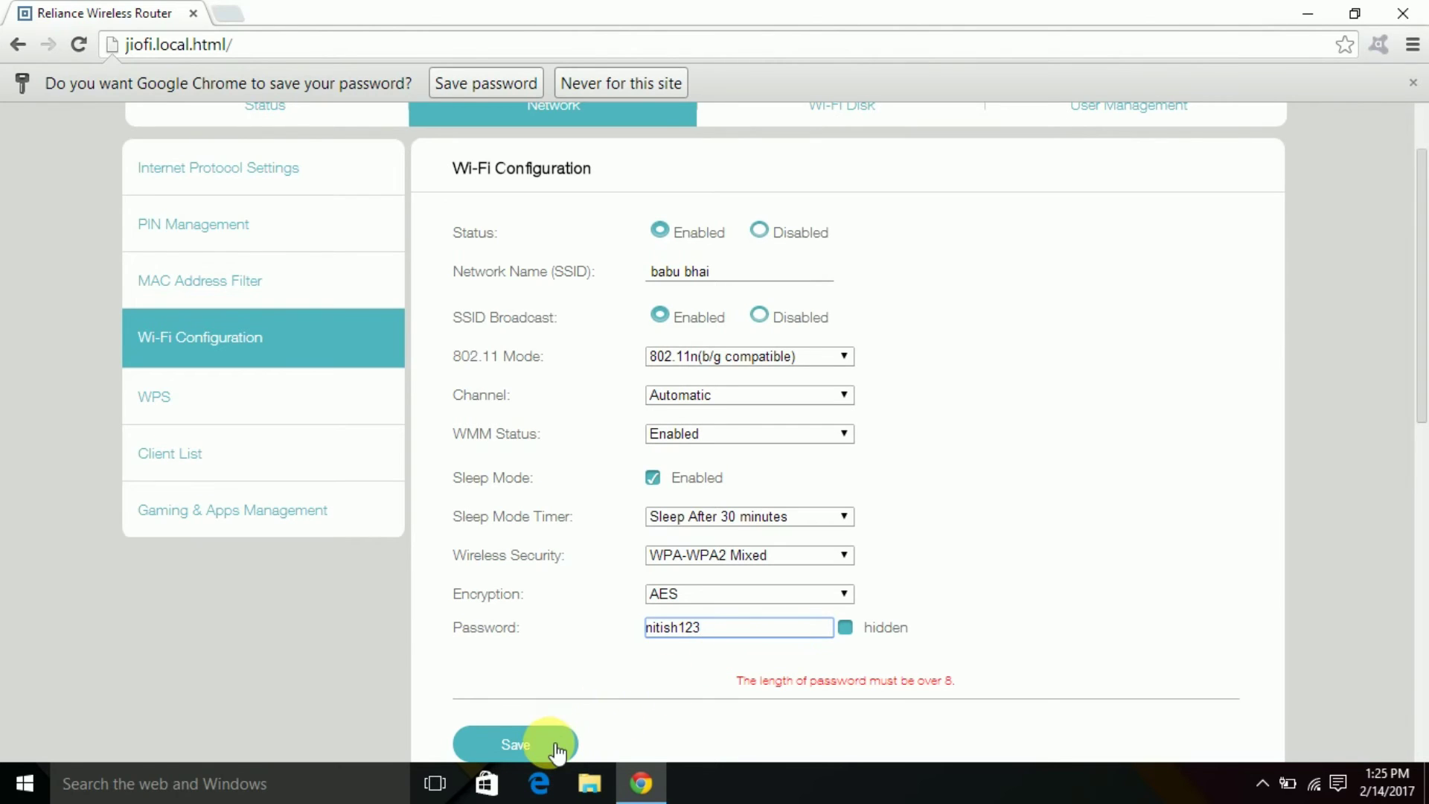
left_click(557, 751)
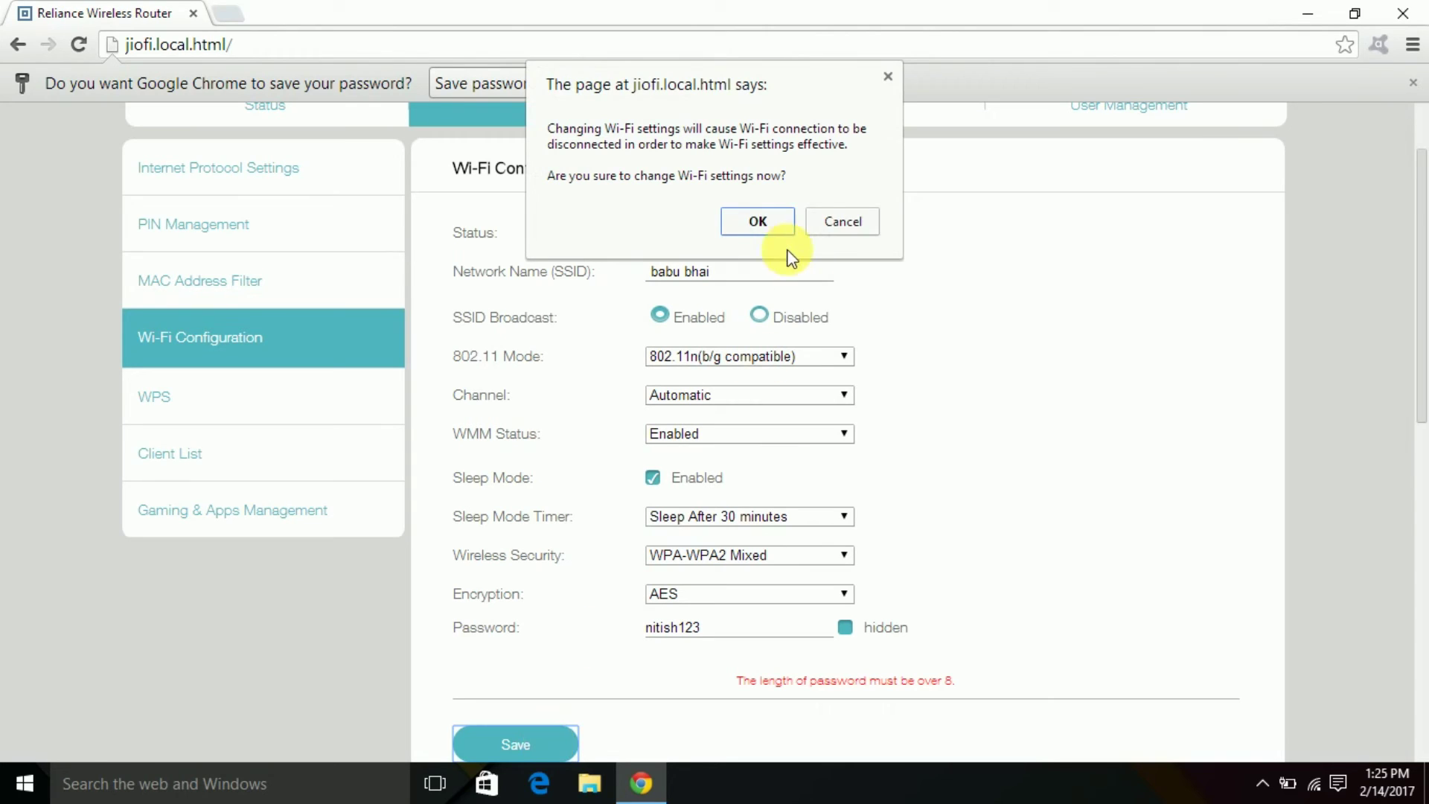
Confirm the Wi-Fi changes with OK so the router applies them
left_click(774, 224)
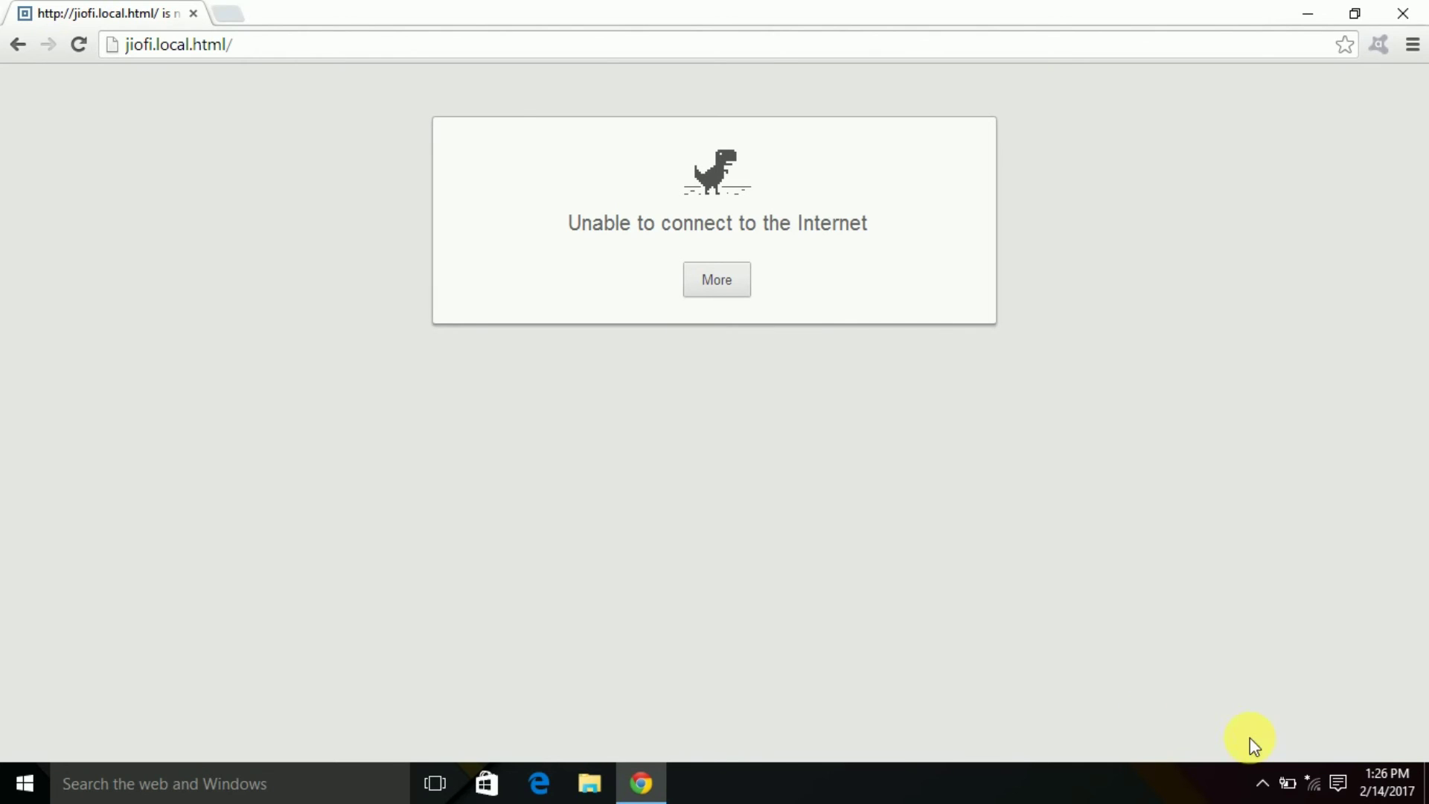
Connect the PC to the babu bhai Wi-Fi network using the new security key
left_click(1311, 782)
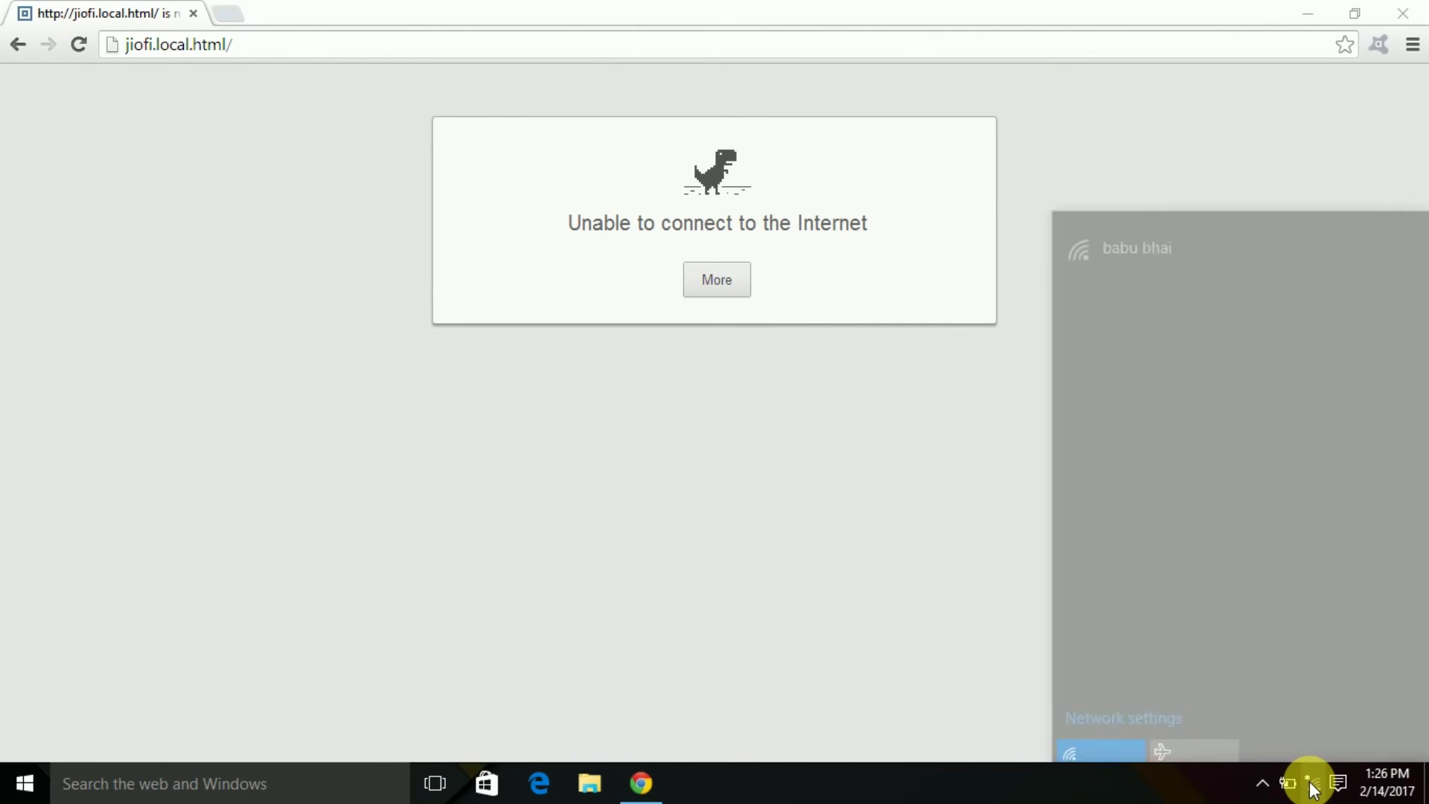
left_click(1127, 200)
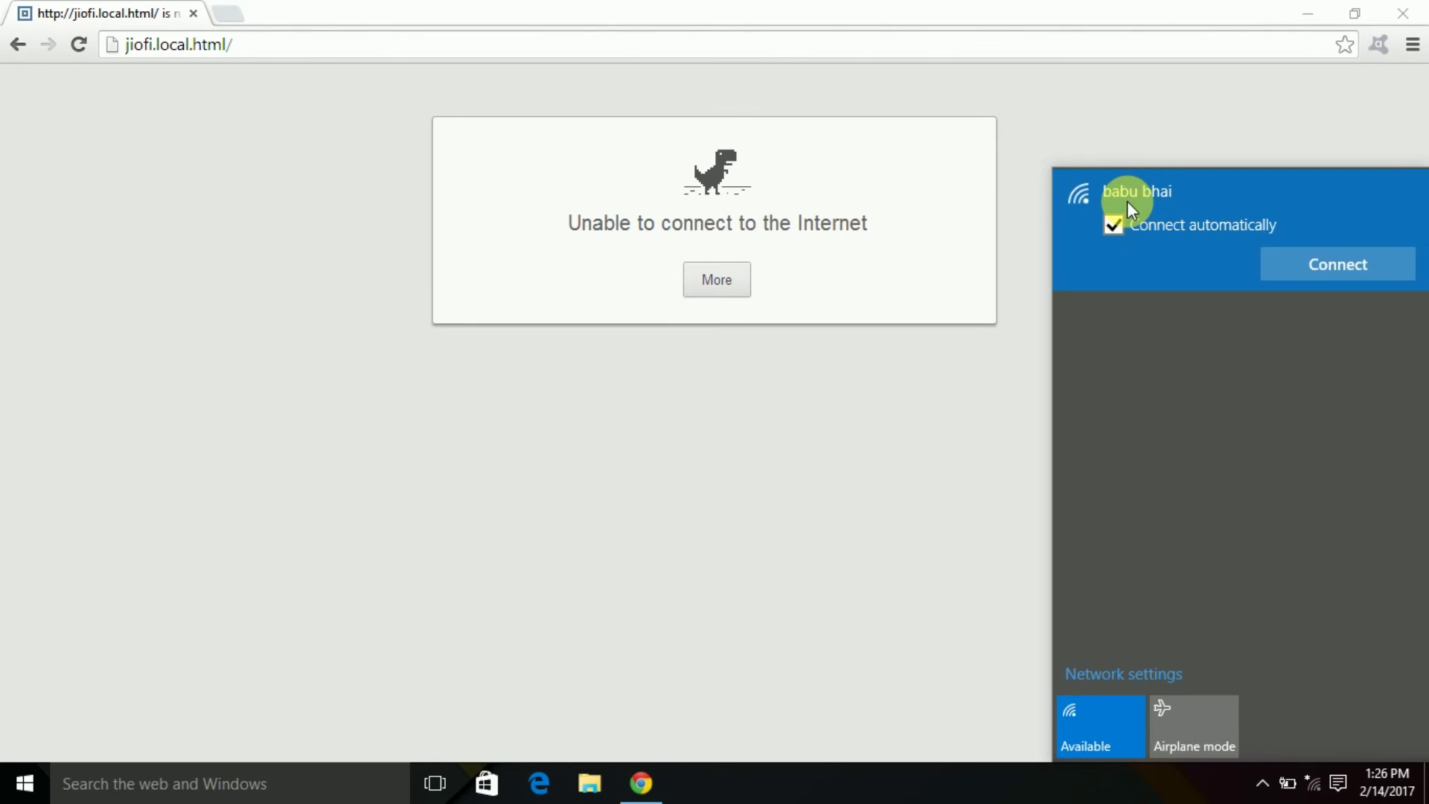
left_click(1298, 258)
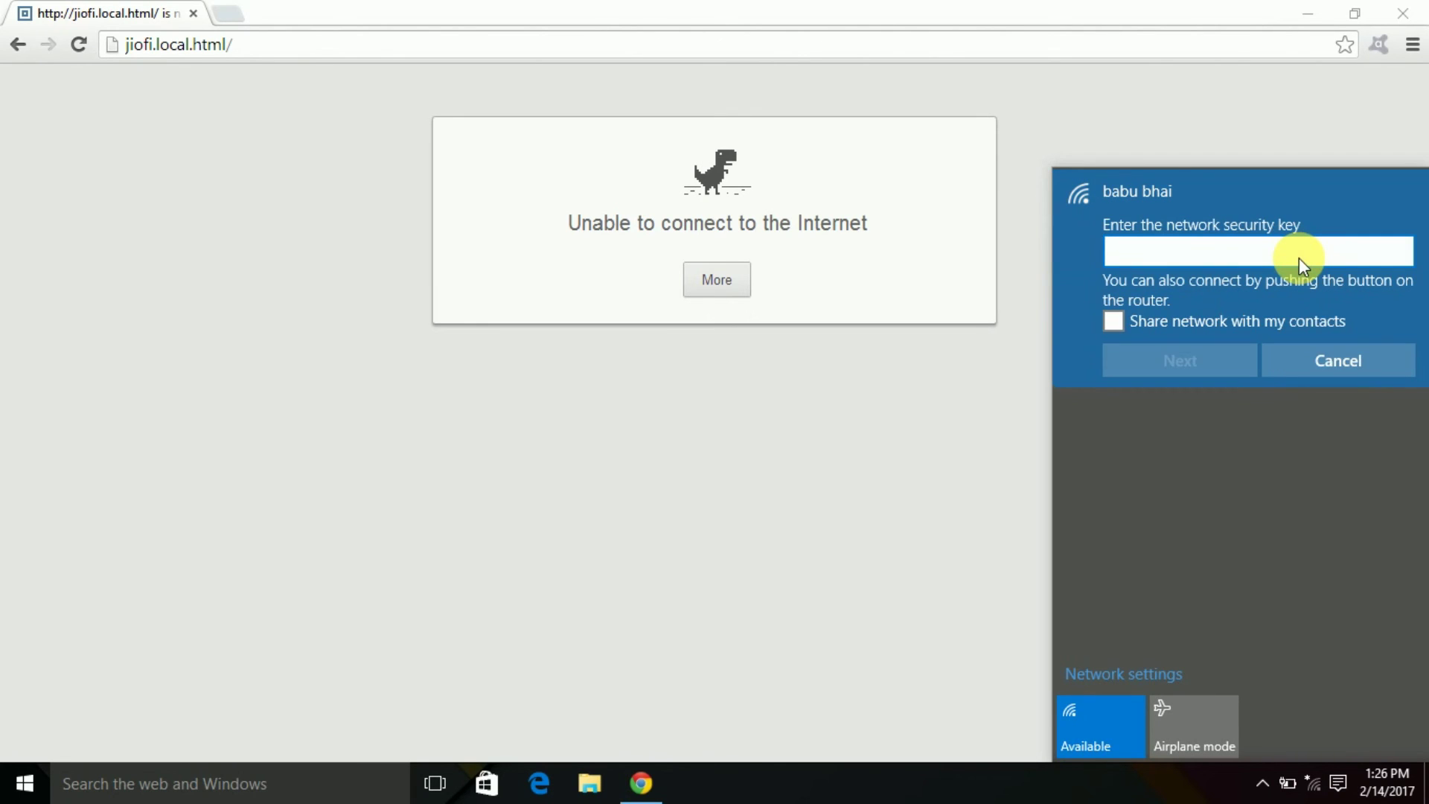
key("Return")
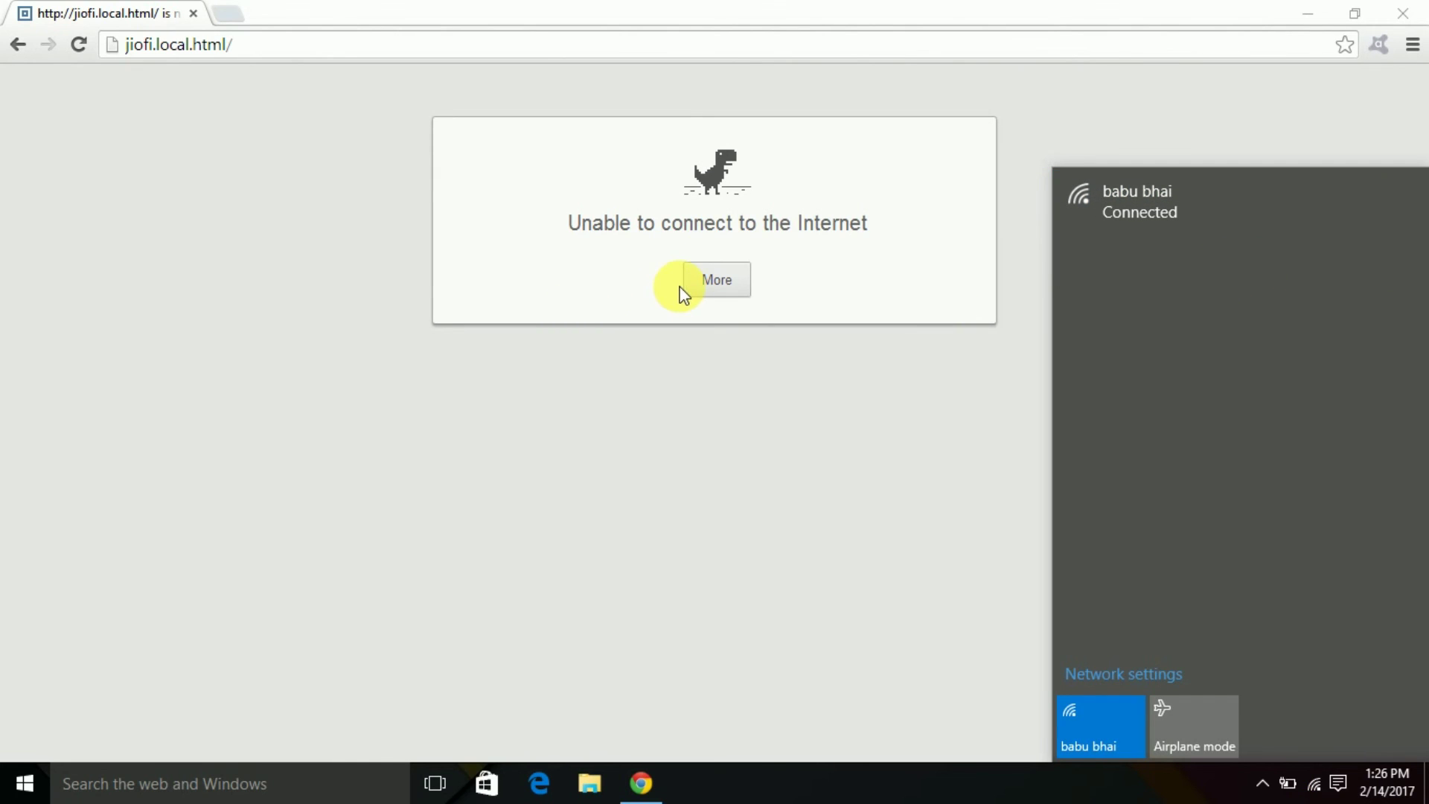
Check the connection error details and reload the JioFi router admin page
left_click(705, 283)
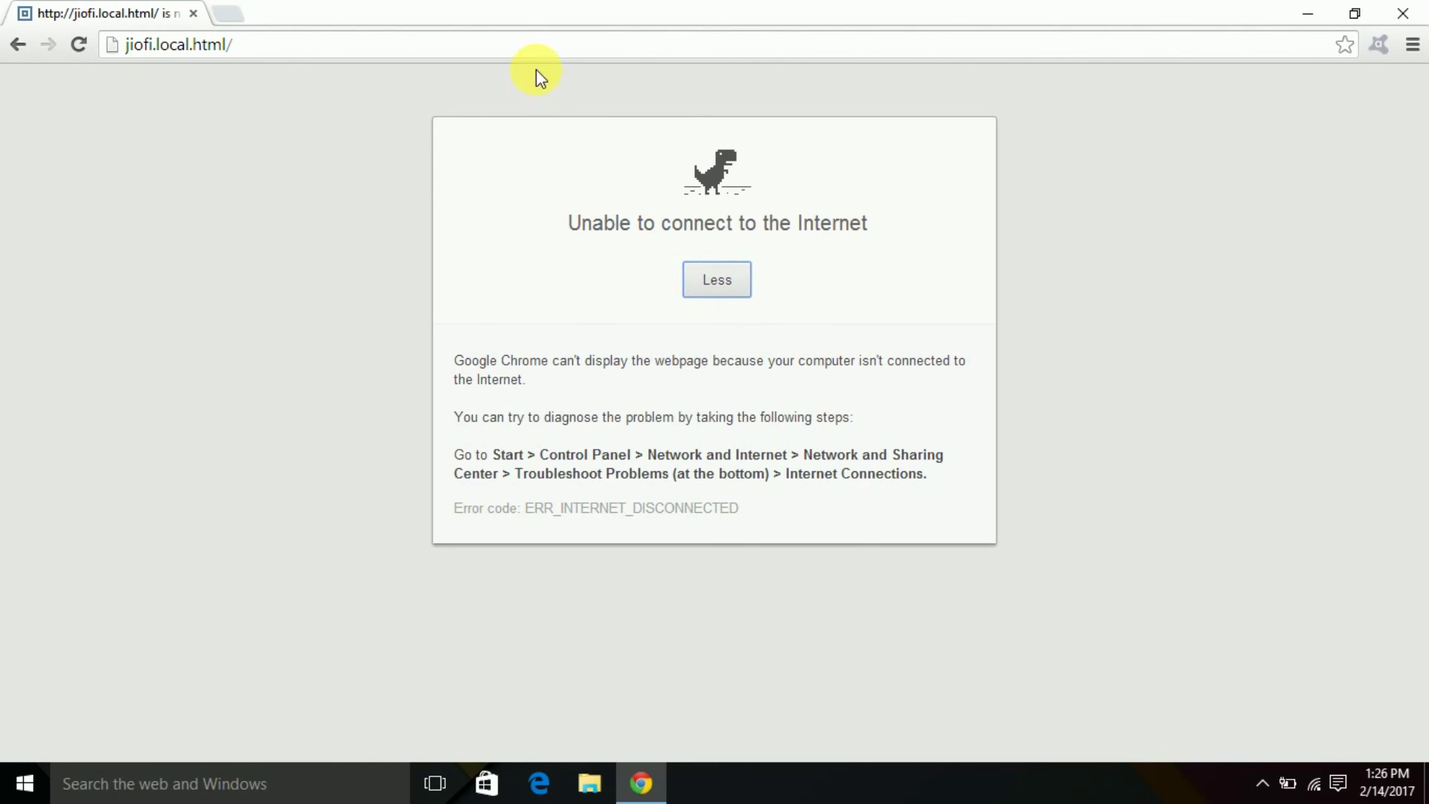
left_click(529, 51)
key("Return")
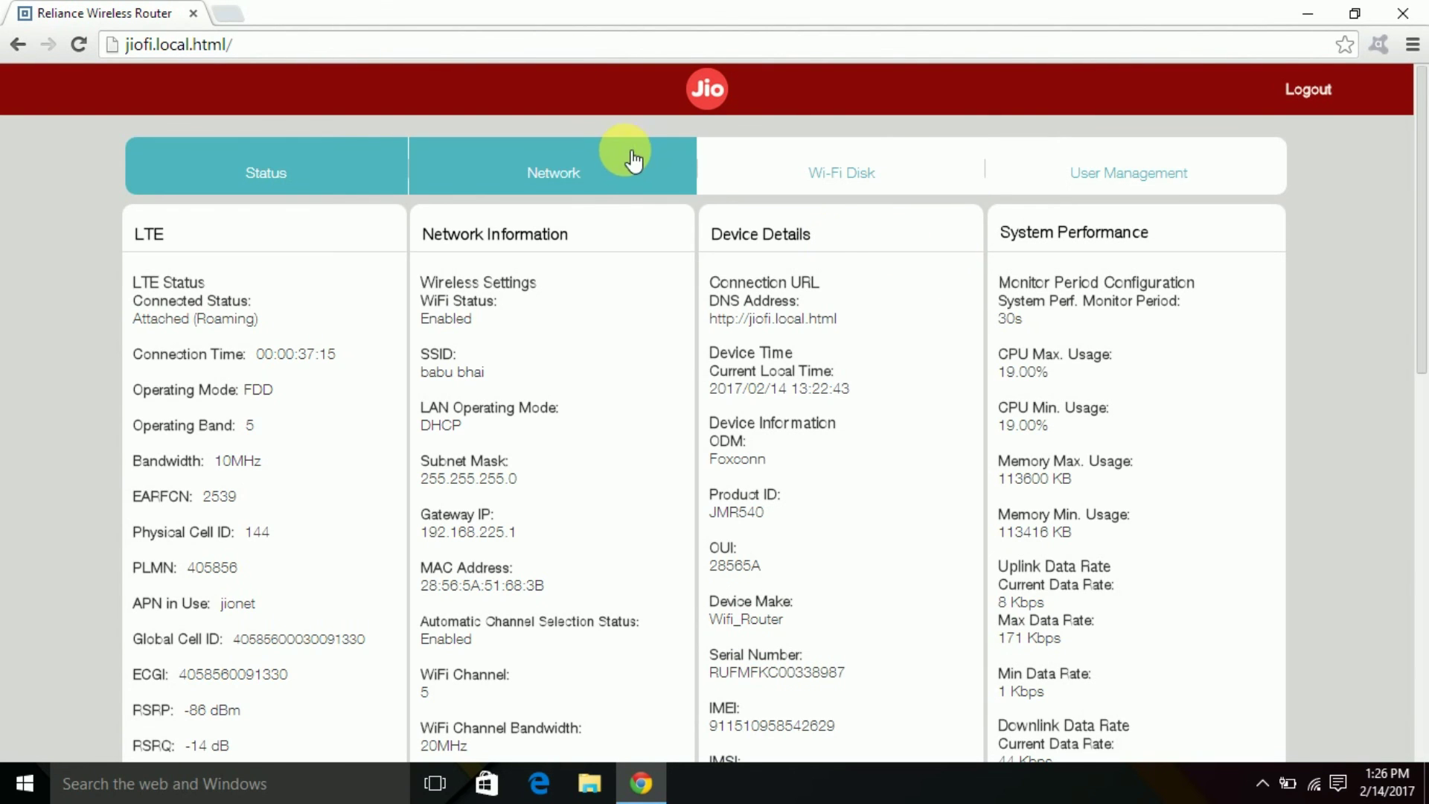
Reveal the saved password under Network > Wi-Fi Configuration, then log out of the router admin
left_click(631, 168)
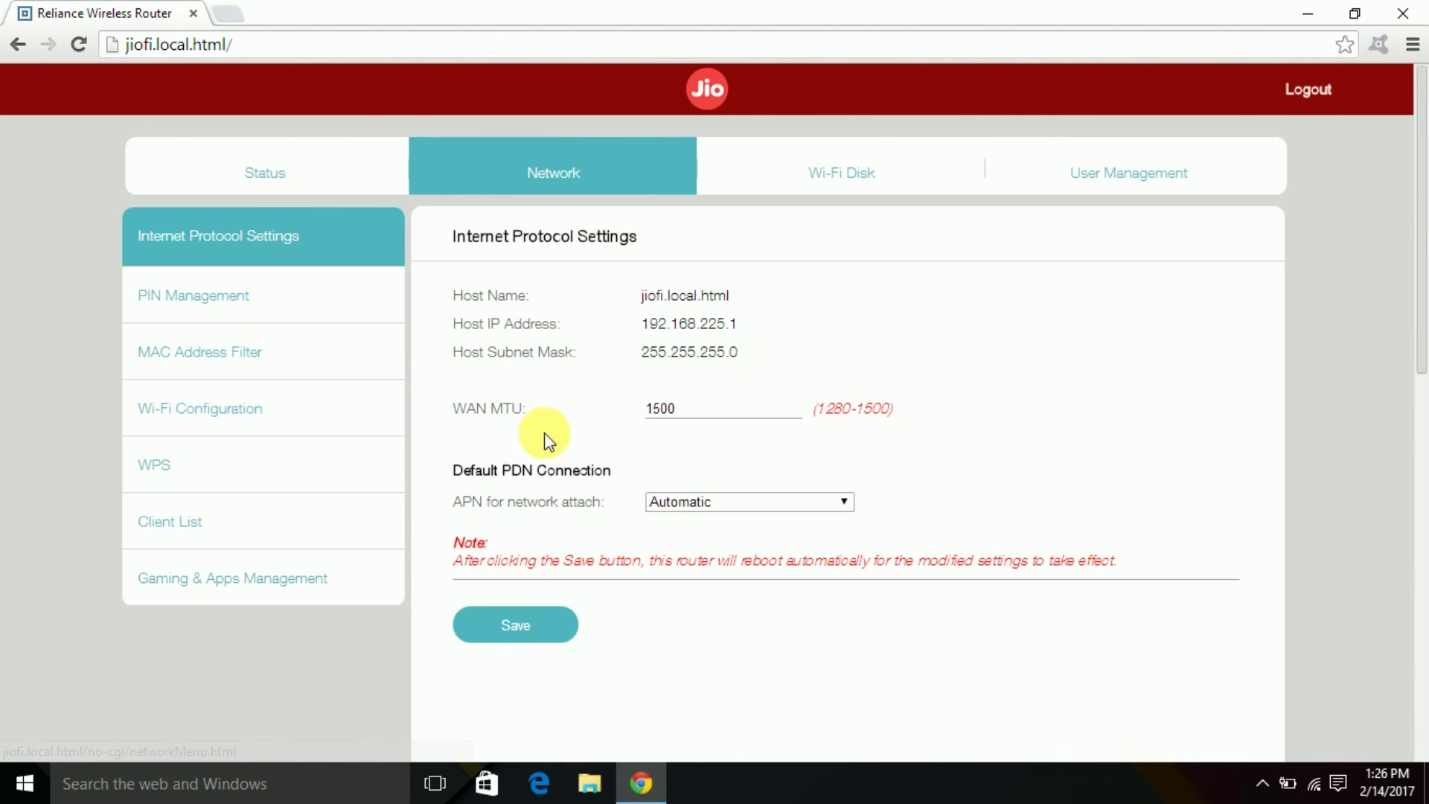
left_click(307, 419)
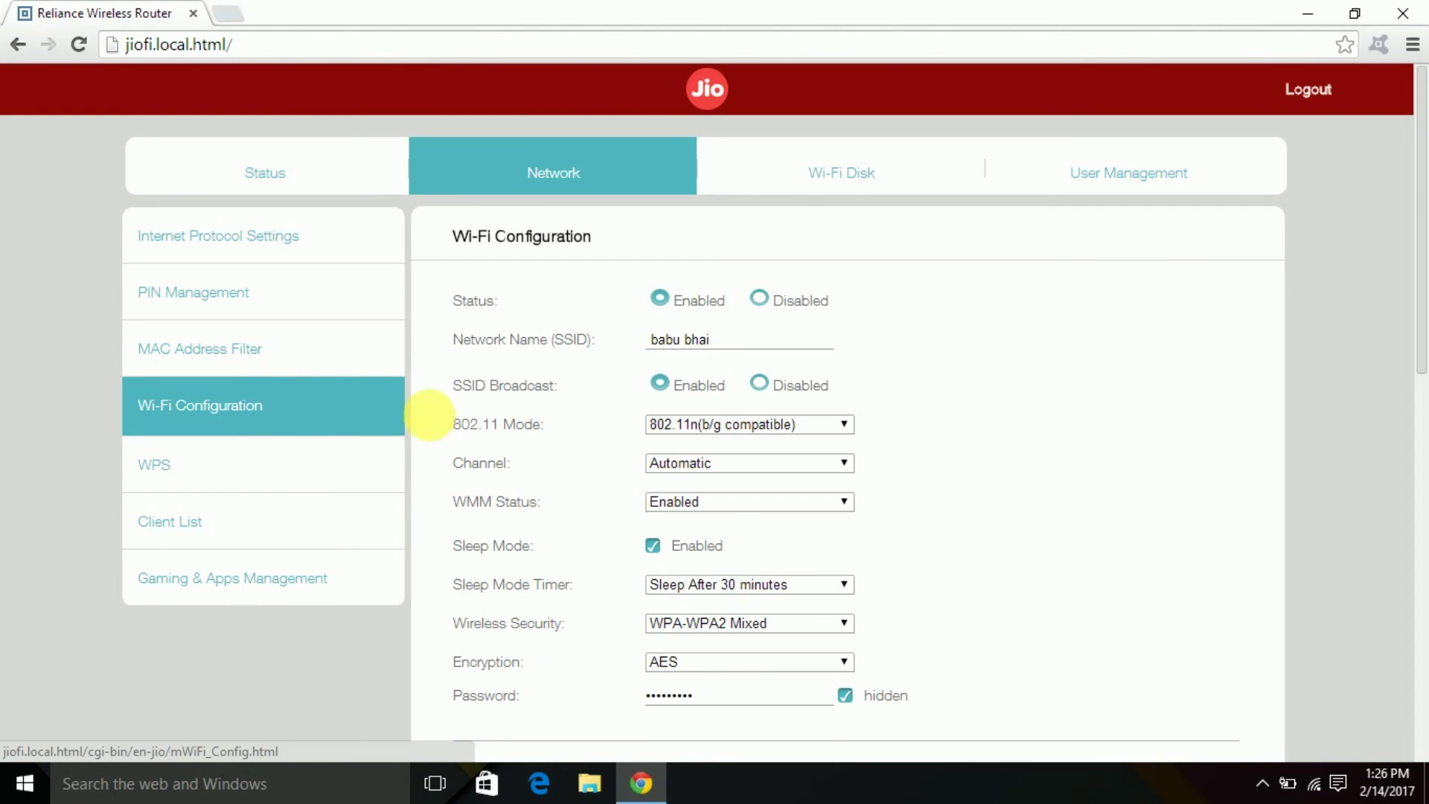
left_click_drag(1424, 317, 1424, 443)
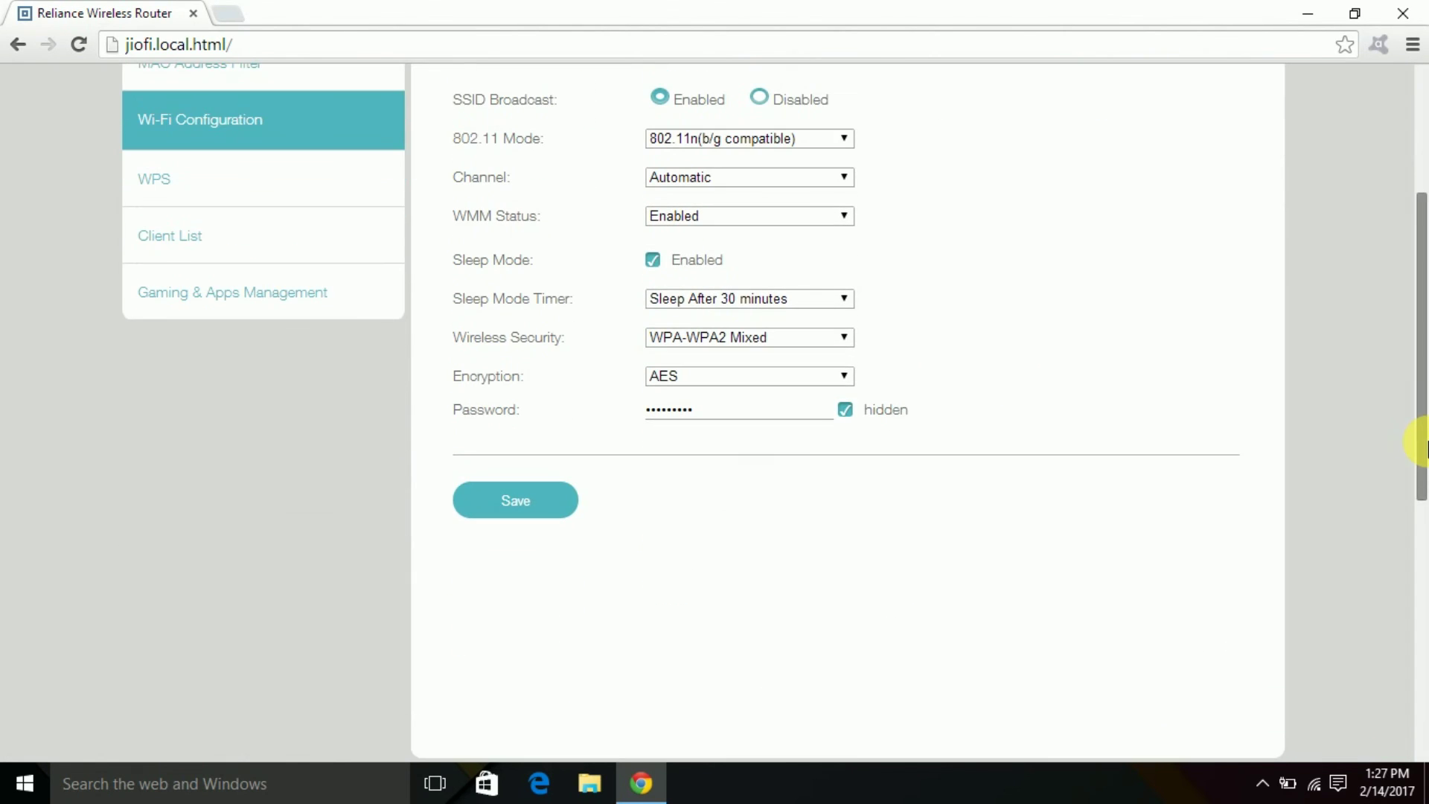
left_click(856, 414)
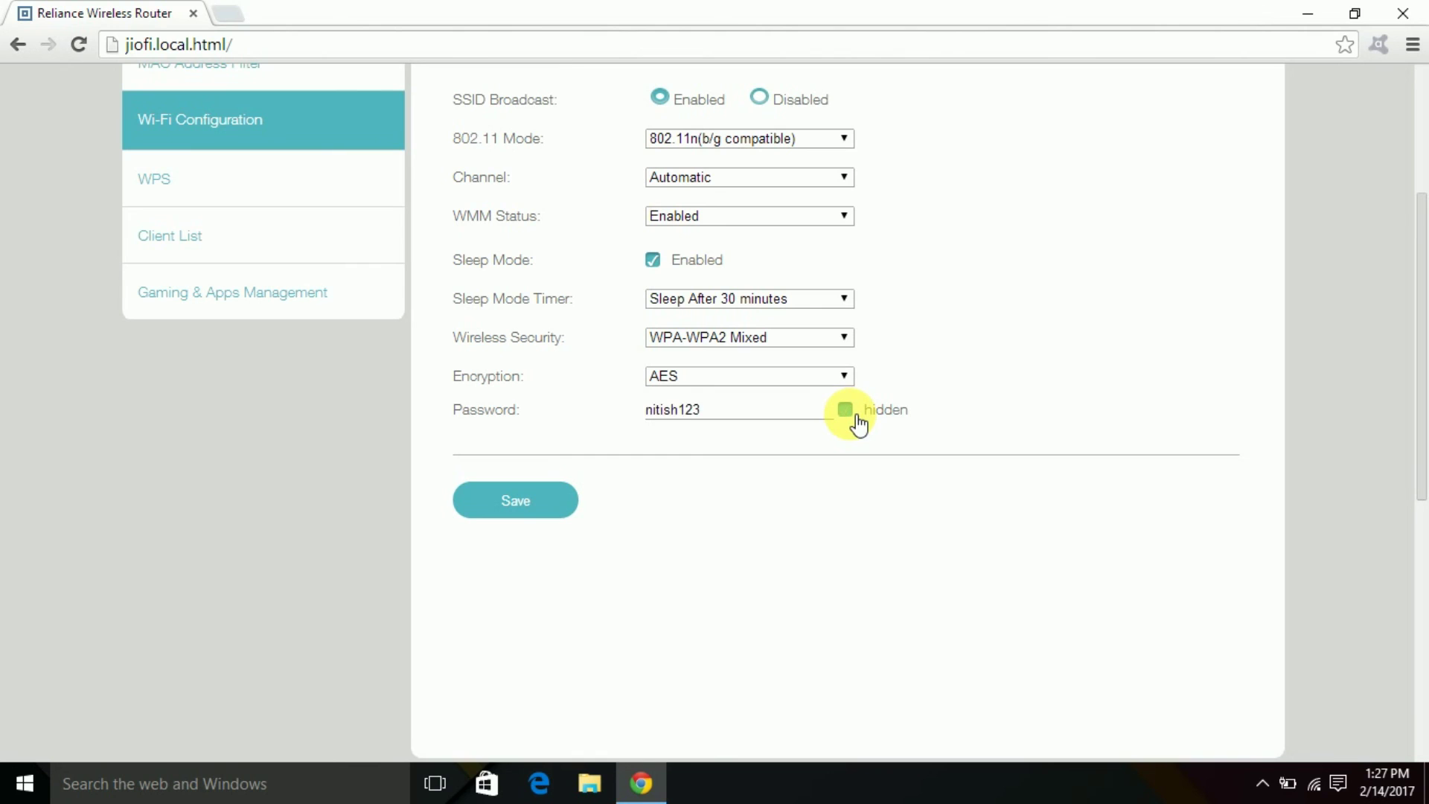
left_click_drag(1423, 469, 1423, 335)
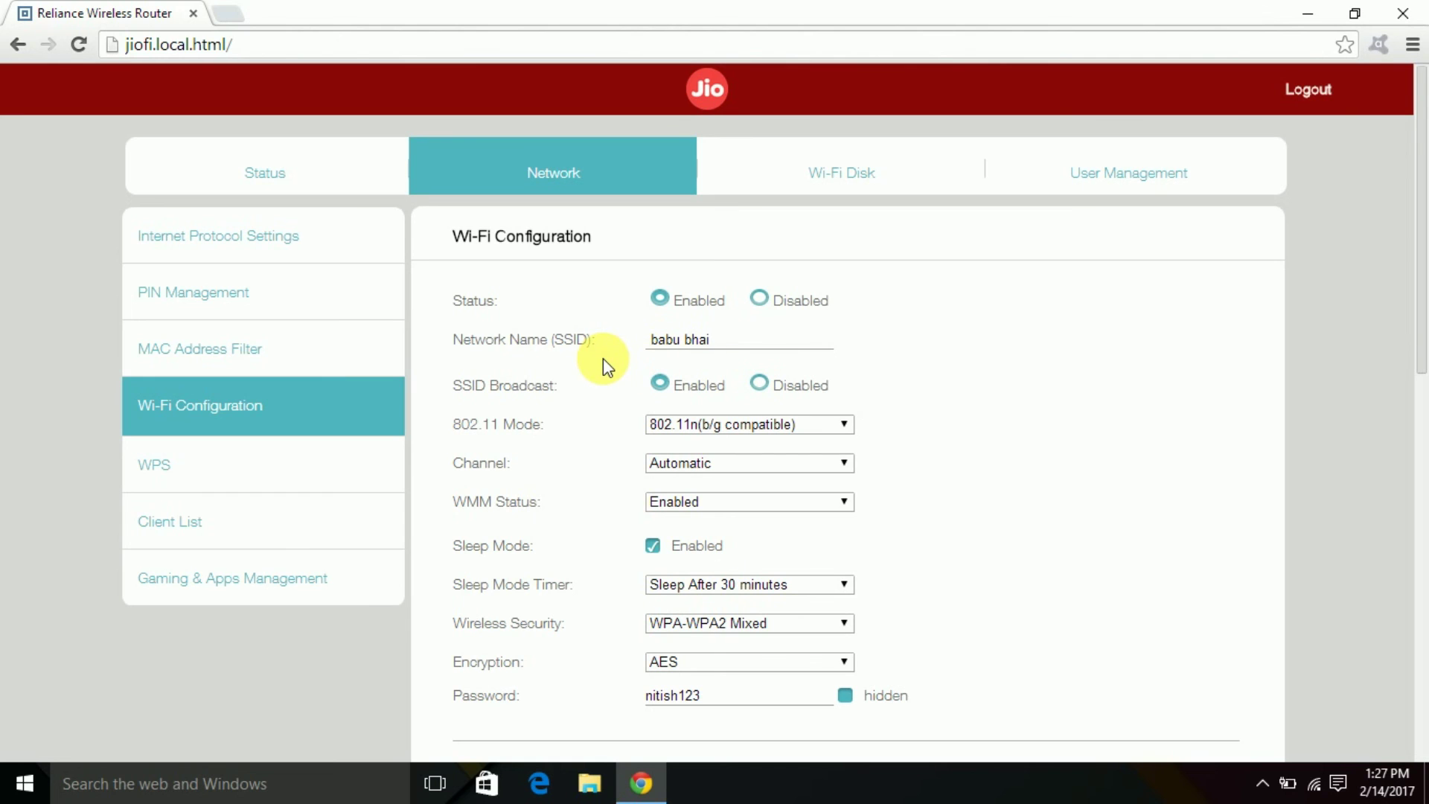
left_click(1333, 89)
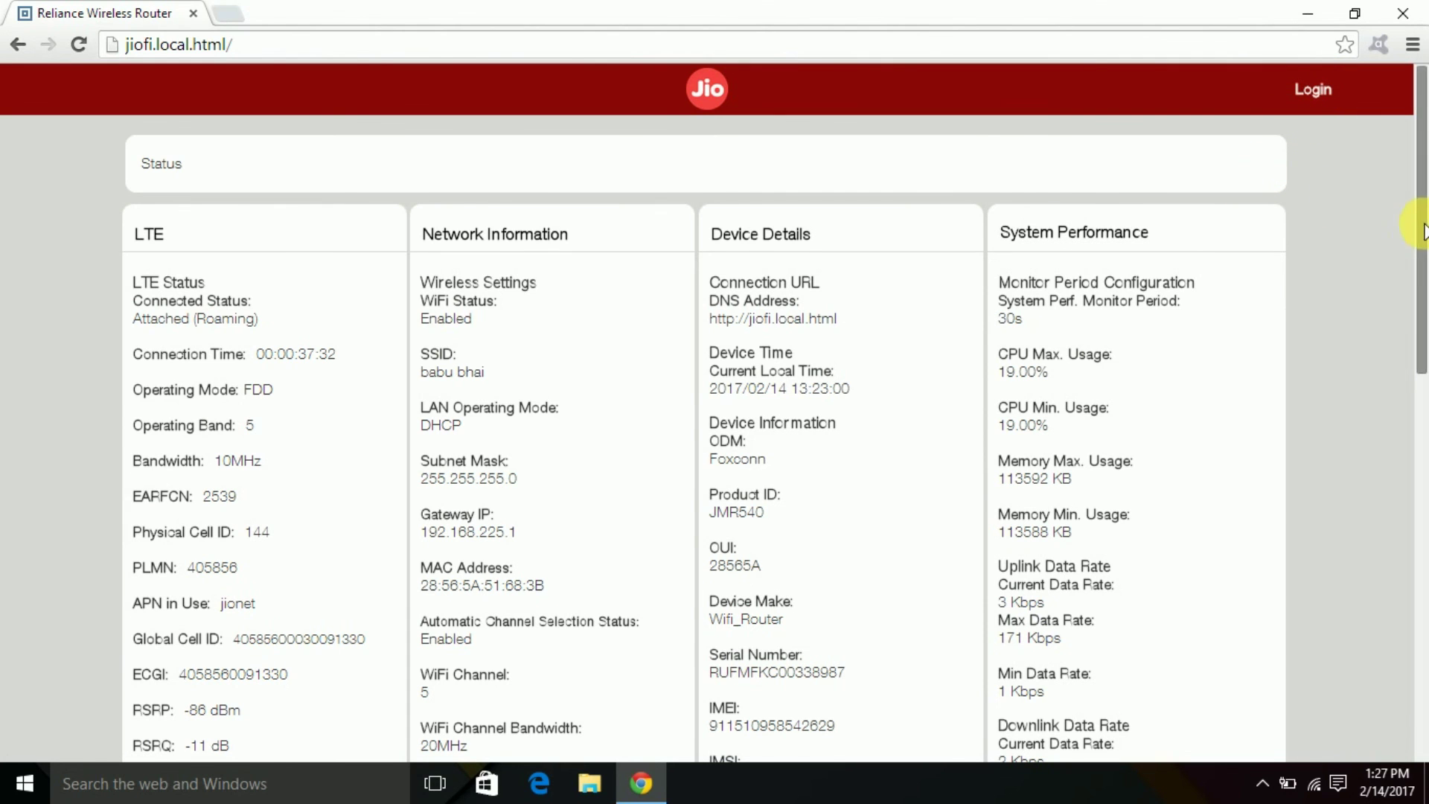
Close the Chrome window showing the JioFi admin page
left_click_drag(1423, 231, 1399, 281)
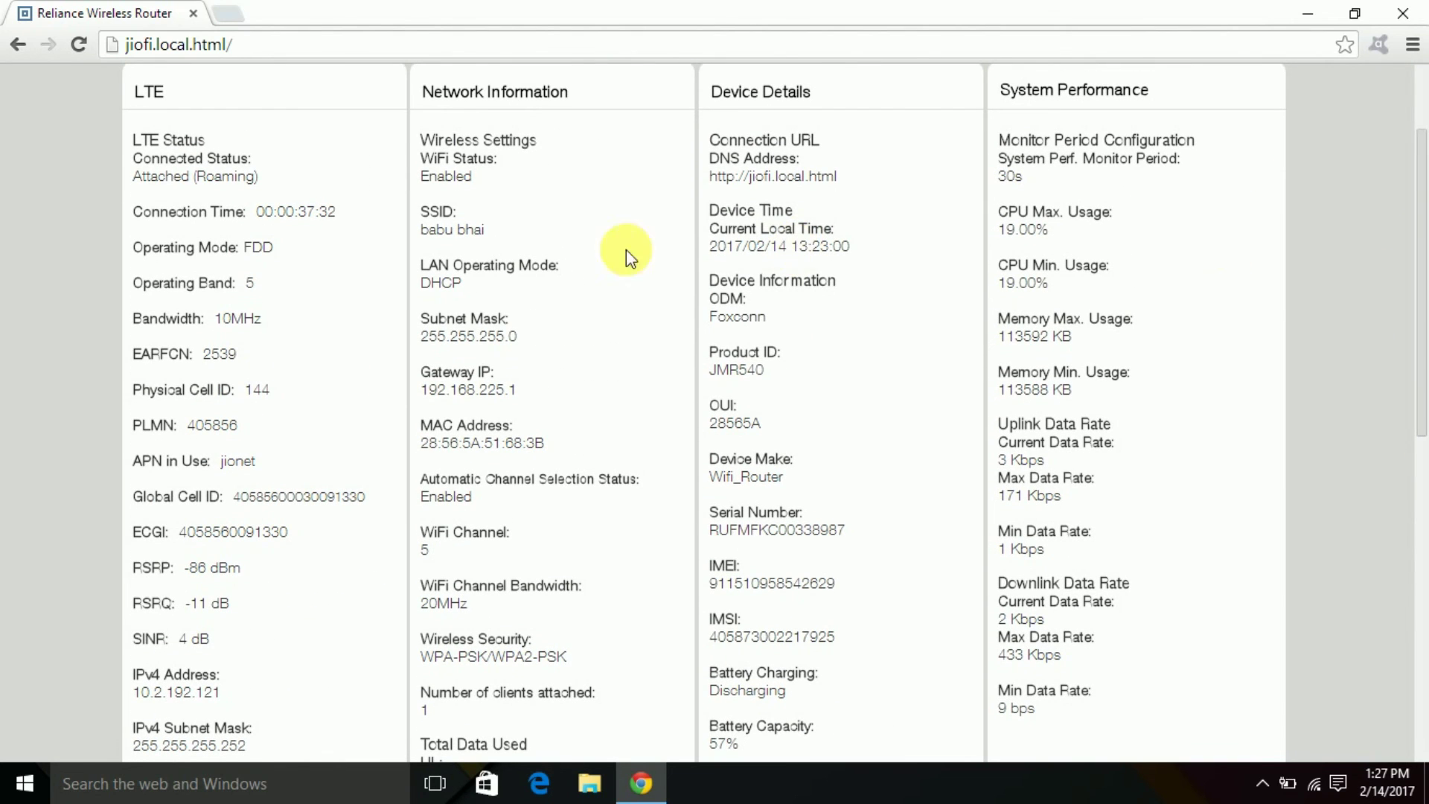
left_click(1412, 8)
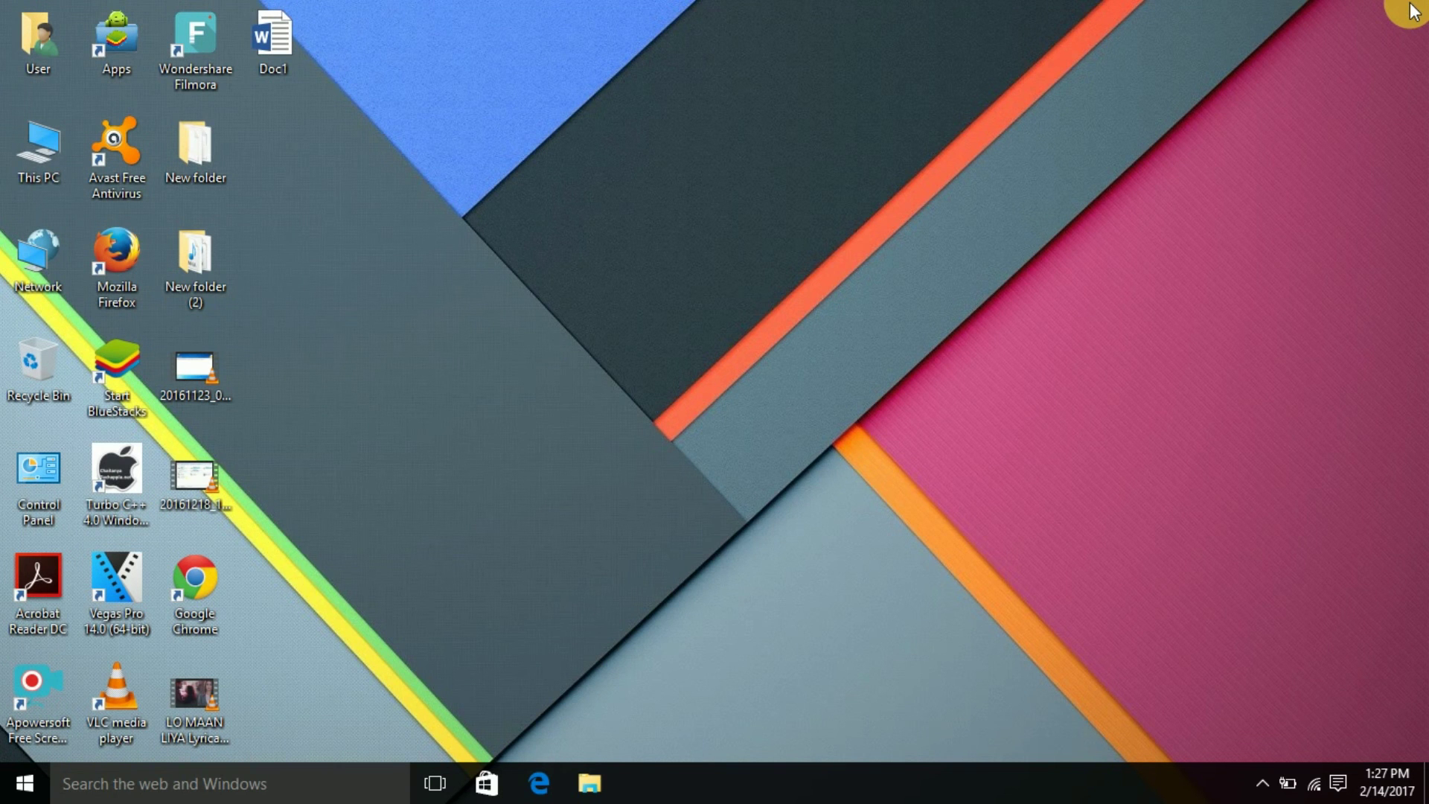